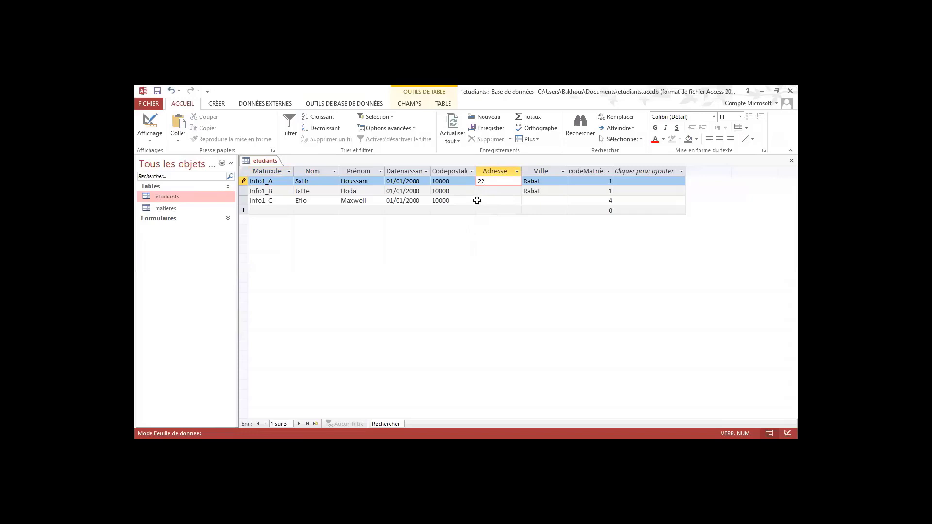
Step: Fill in the Adresse field for the three students in the etudiants table and set the third student's Ville to casa
{"action": "type", "text": "hay salam"}
{"action": "key", "text": "Down"}
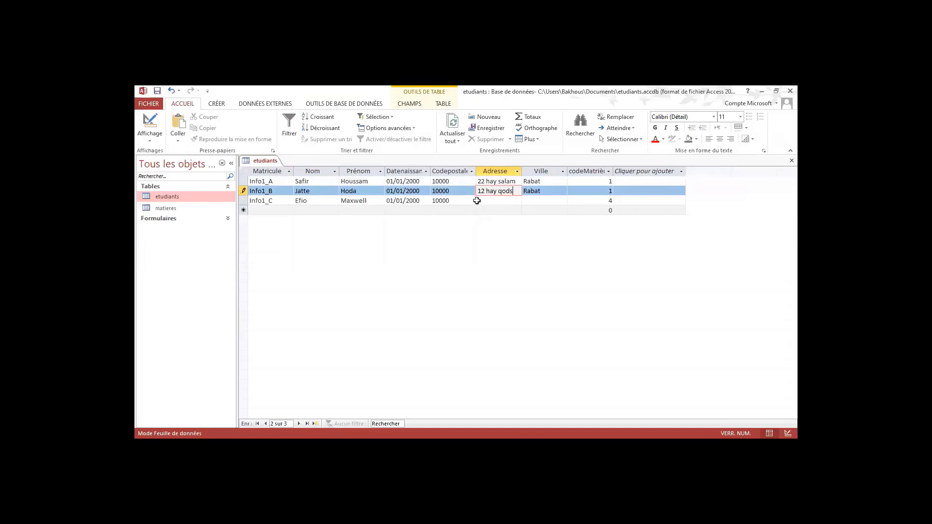
{"action": "key", "text": "Down"}
{"action": "type", "text": "1"}
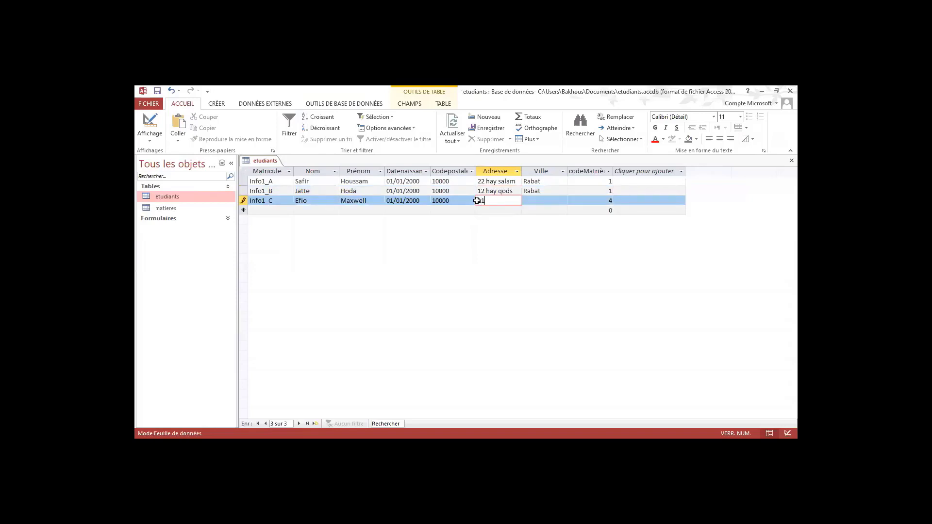
{"action": "type", "text": " hay romane"}
{"action": "key", "text": "Tab"}
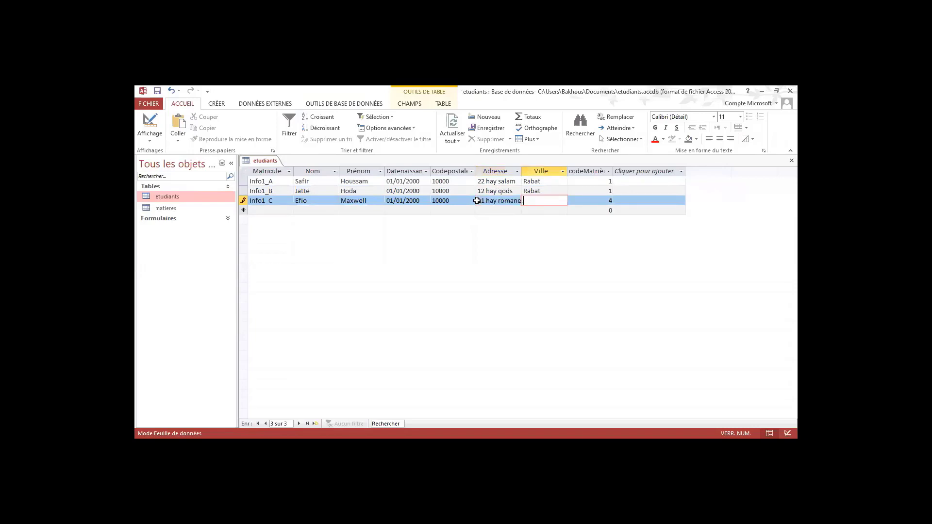
{"action": "type", "text": "casa"}
{"action": "left_click", "coordinate": [432, 199]}
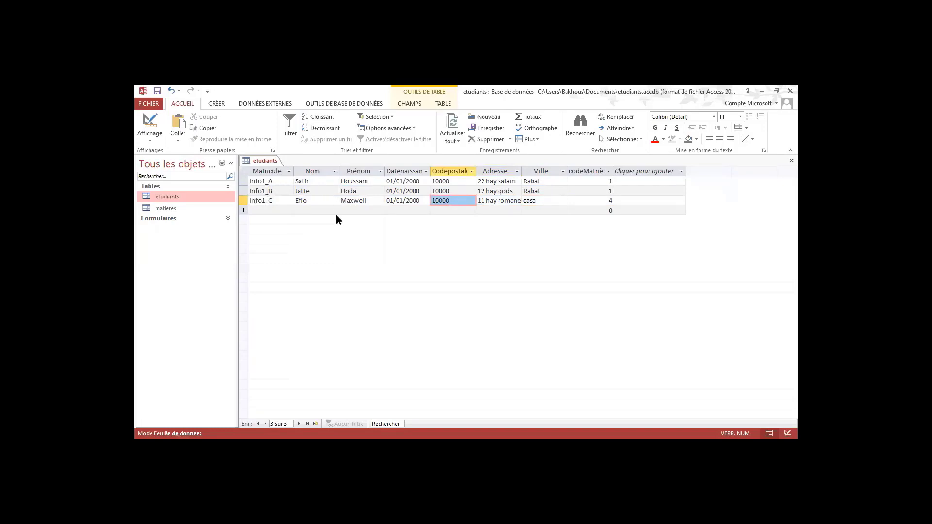
Step: Create a new query in design view and add the etudiants table to it
{"action": "left_click", "coordinate": [150, 195]}
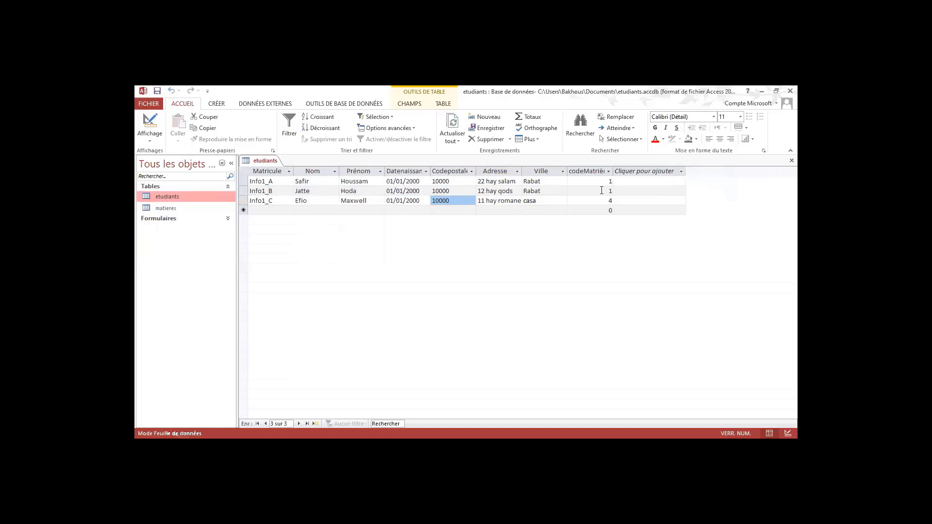
{"action": "left_click", "coordinate": [219, 105]}
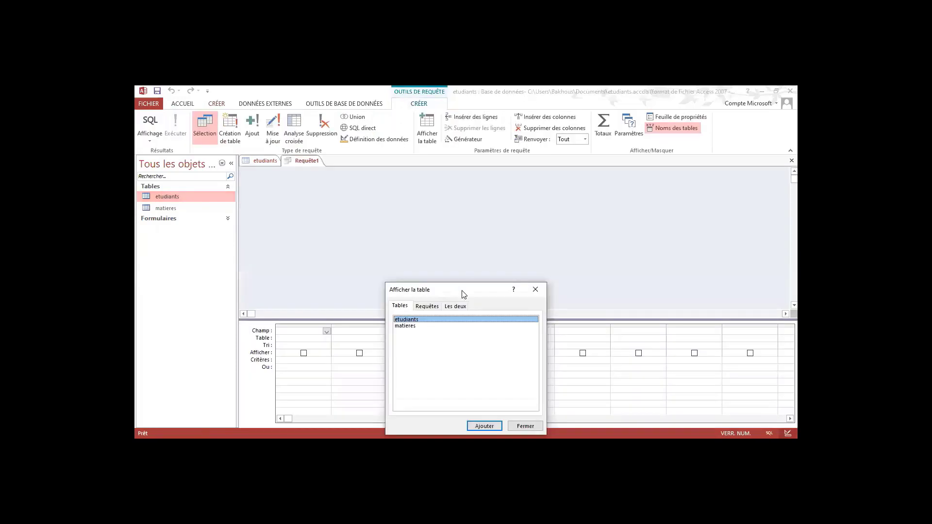
{"action": "left_click_drag", "start_coordinate": [463, 294], "coordinate": [495, 188]}
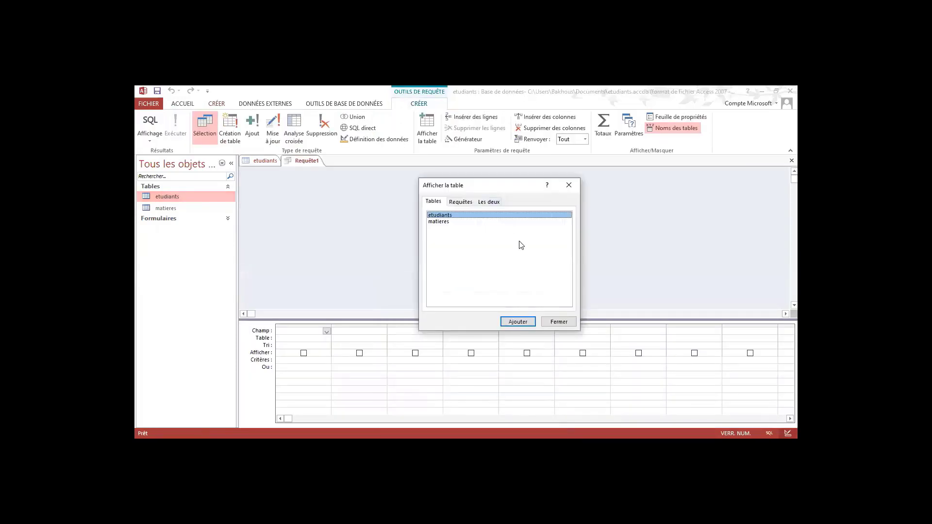
{"action": "left_click", "coordinate": [437, 222]}
{"action": "left_click", "coordinate": [464, 216]}
{"action": "left_click", "coordinate": [515, 322]}
{"action": "left_click", "coordinate": [561, 323]}
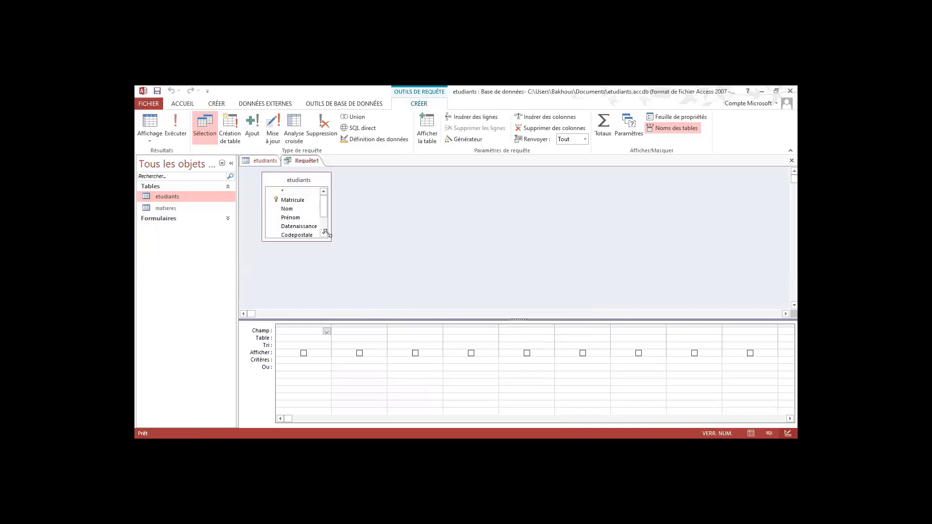
Step: Enlarge the etudiants field list and add Matricule, Nom, Prénom, Datenaissance, Codepostale, Adresse and Ville to the query grid
{"action": "left_click_drag", "start_coordinate": [329, 239], "coordinate": [442, 290]}
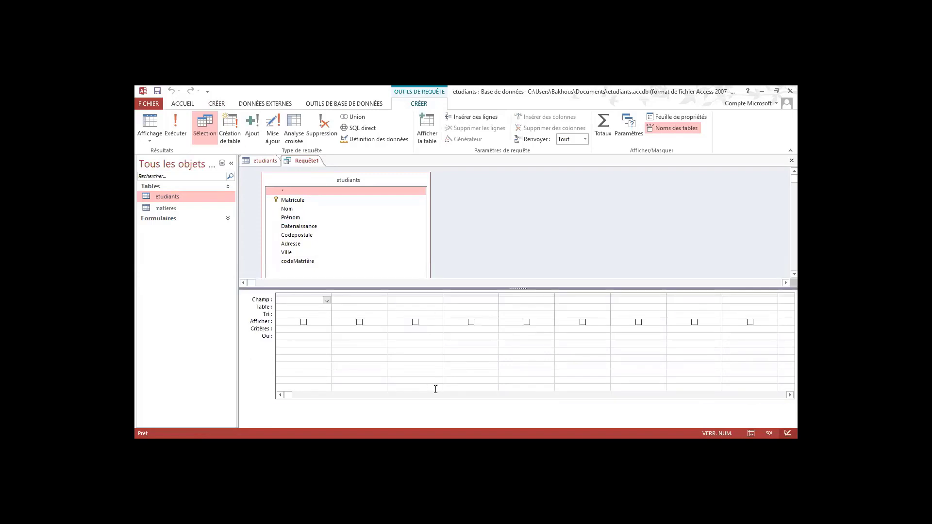
{"action": "double_click", "coordinate": [300, 201]}
{"action": "double_click", "coordinate": [293, 210]}
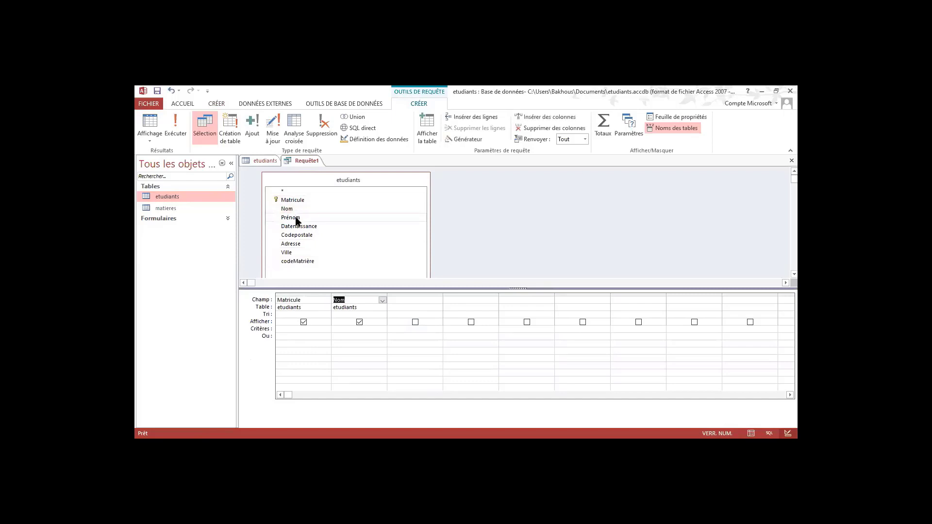
{"action": "double_click", "coordinate": [294, 218]}
{"action": "double_click", "coordinate": [300, 227]}
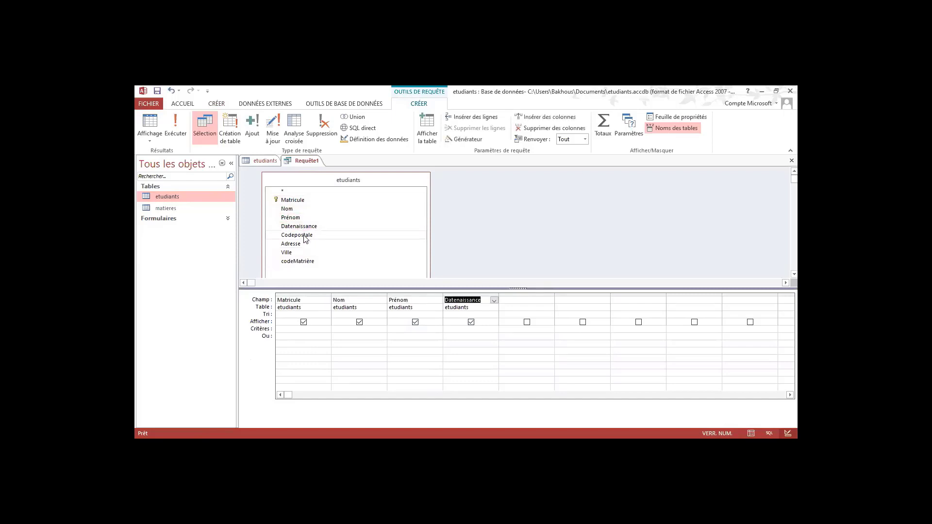
{"action": "double_click", "coordinate": [304, 236]}
{"action": "double_click", "coordinate": [298, 244]}
{"action": "double_click", "coordinate": [296, 253]}
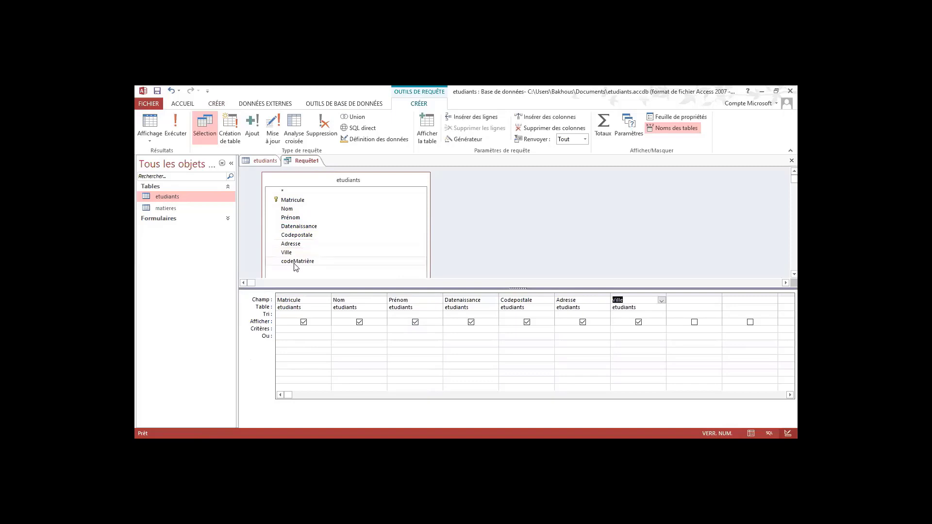
{"action": "left_click", "coordinate": [295, 263]}
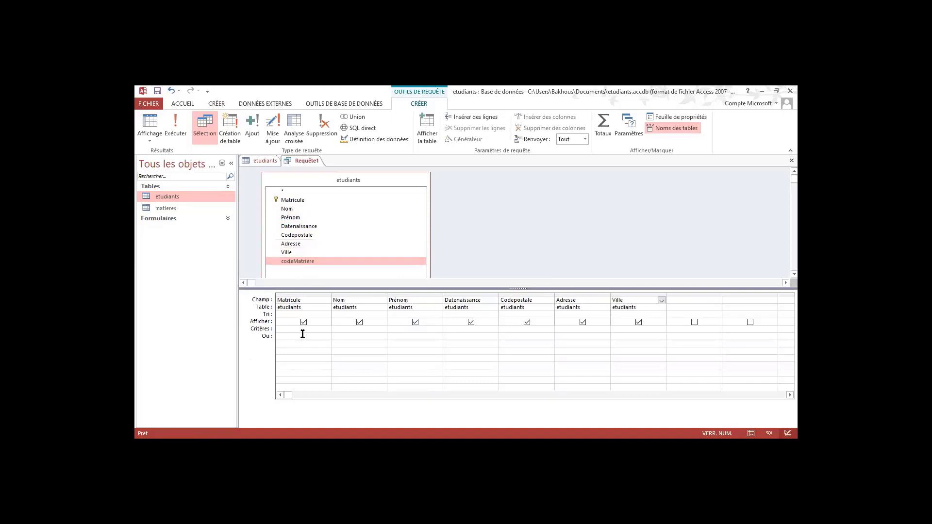
Step: Run the query without criteria to view all student records, and return to its design
{"action": "left_click", "coordinate": [370, 335]}
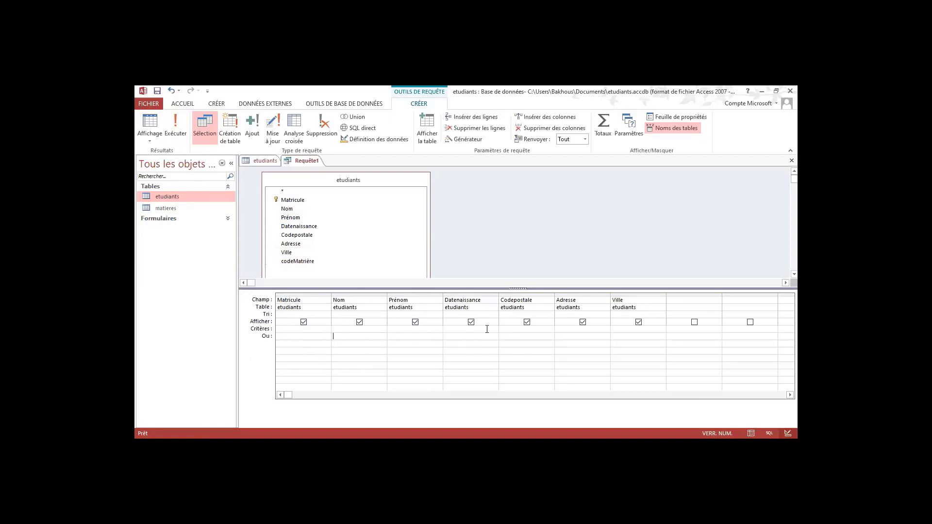
{"action": "left_click", "coordinate": [177, 126]}
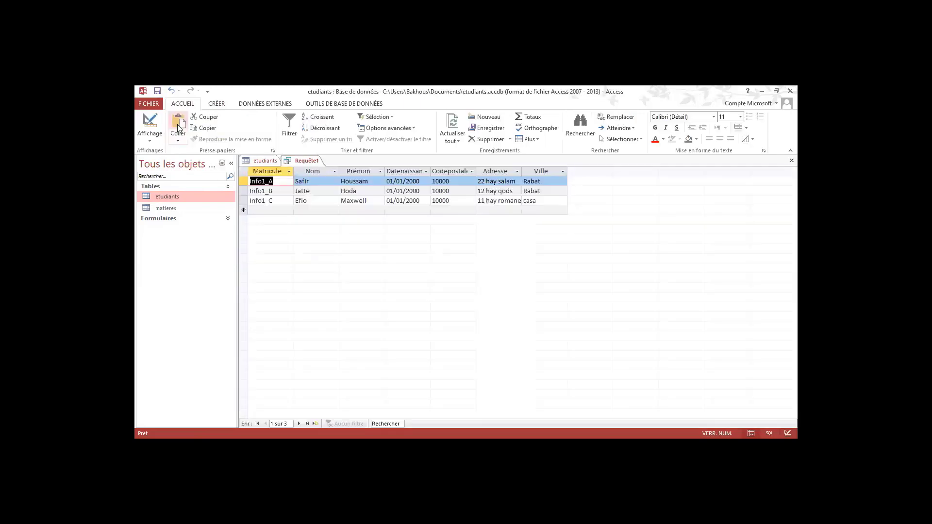
{"action": "left_click", "coordinate": [152, 123]}
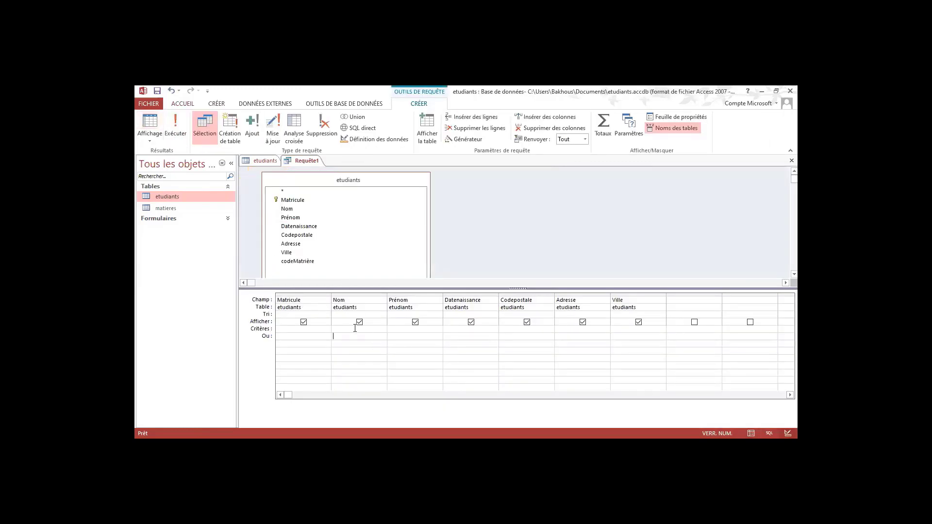
Step: Filter the query's Nom field on the last name of student Info1_A and run the query
{"action": "left_click", "coordinate": [359, 322]}
{"action": "left_click", "coordinate": [360, 322]}
{"action": "left_click", "coordinate": [362, 353]}
{"action": "left_click", "coordinate": [177, 125]}
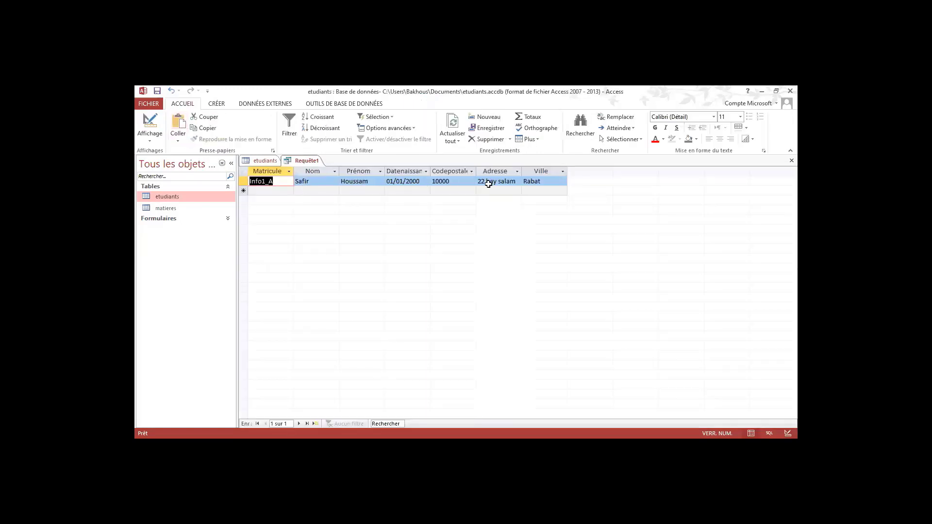
Step: Replace the Nom criterion with the last name of student Info1_C, as listed in the etudiants table
{"action": "left_click", "coordinate": [150, 124]}
{"action": "left_click_drag", "start_coordinate": [356, 329], "coordinate": [319, 326]}
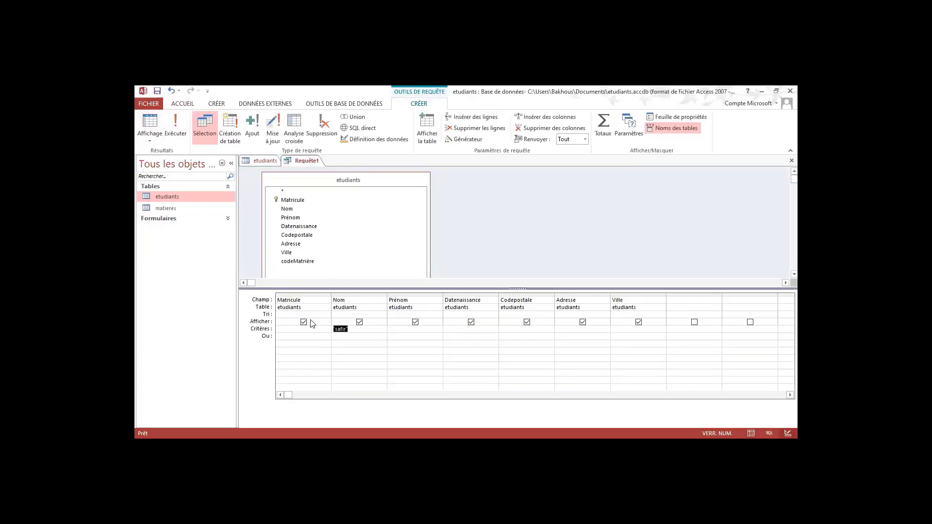
{"action": "left_click", "coordinate": [254, 161]}
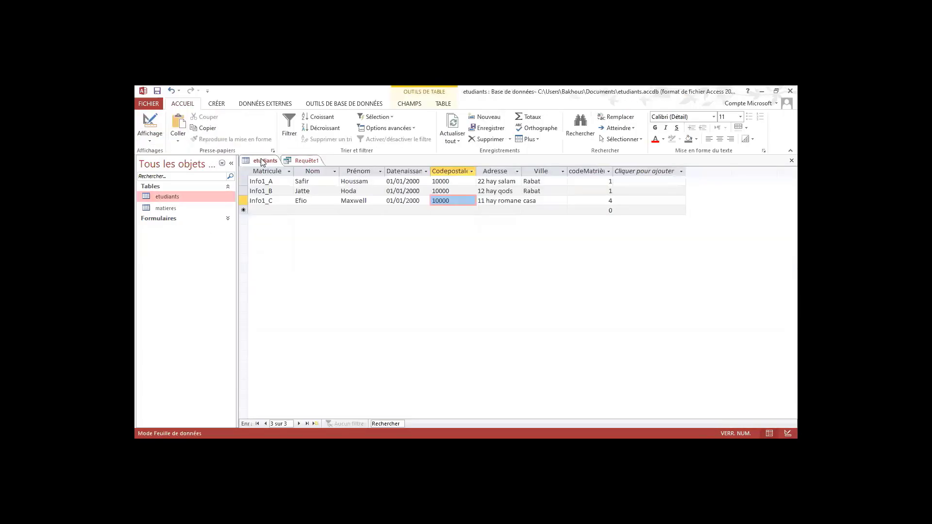
{"action": "left_click", "coordinate": [302, 161]}
{"action": "type", "text": "E"}
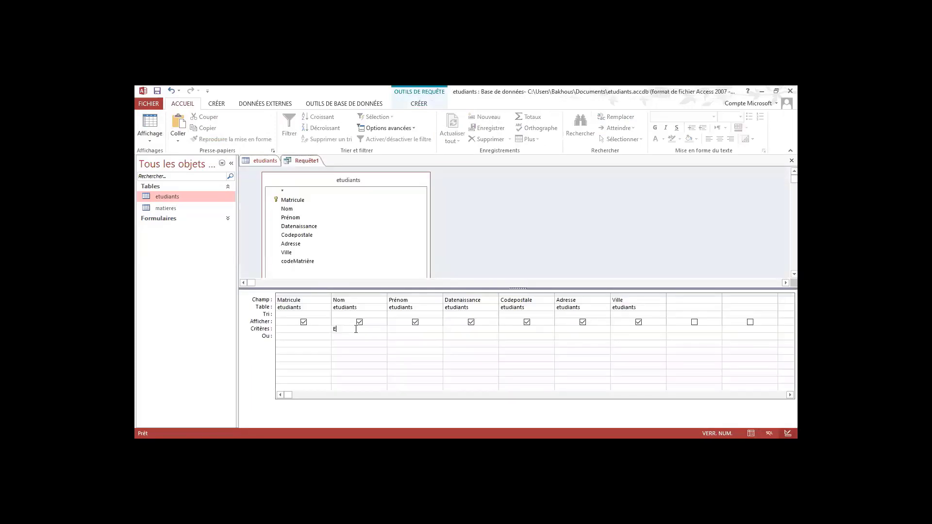
{"action": "type", "text": "fio"}
{"action": "left_click", "coordinate": [356, 349]}
{"action": "left_click", "coordinate": [335, 326]}
Step: Run the query to view the record that matches the new Nom criterion
{"action": "left_click", "coordinate": [218, 104]}
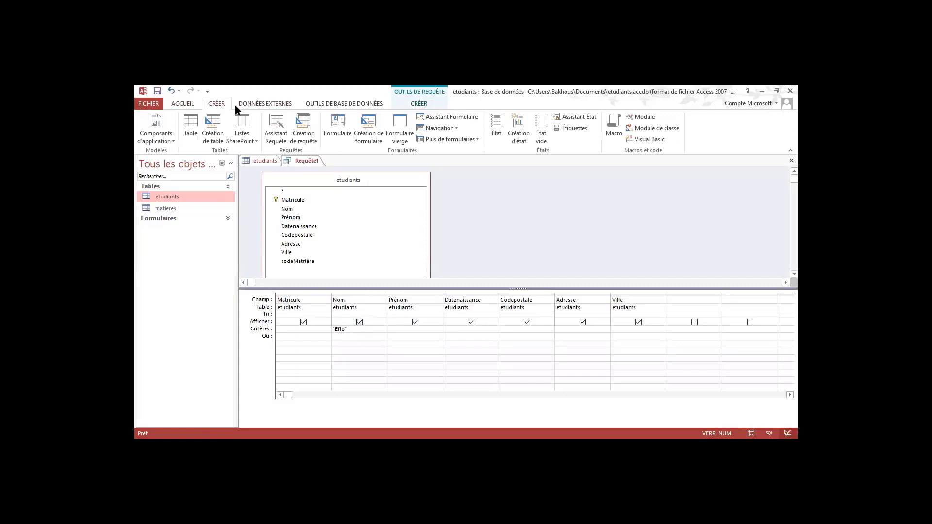
{"action": "scroll", "coordinate": [236, 106], "scroll_direction": "down", "scroll_amount": 3}
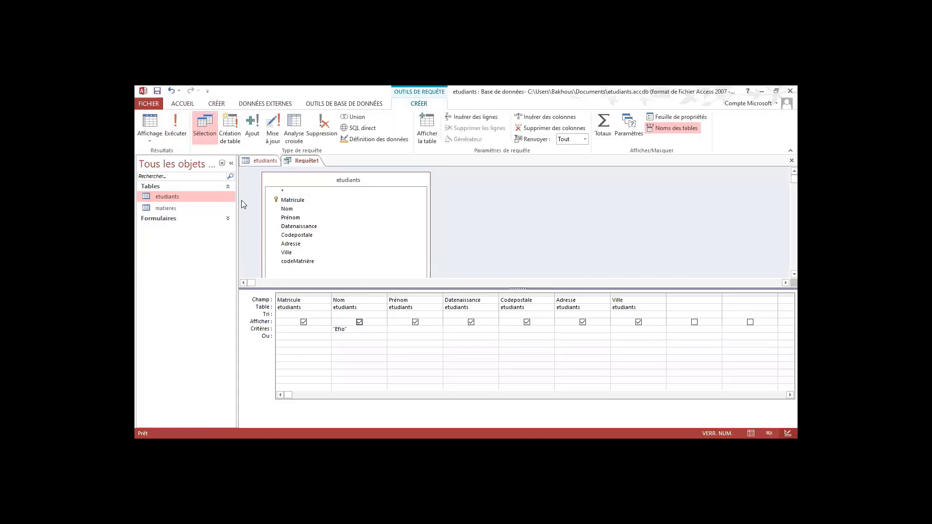
{"action": "right_click", "coordinate": [494, 268]}
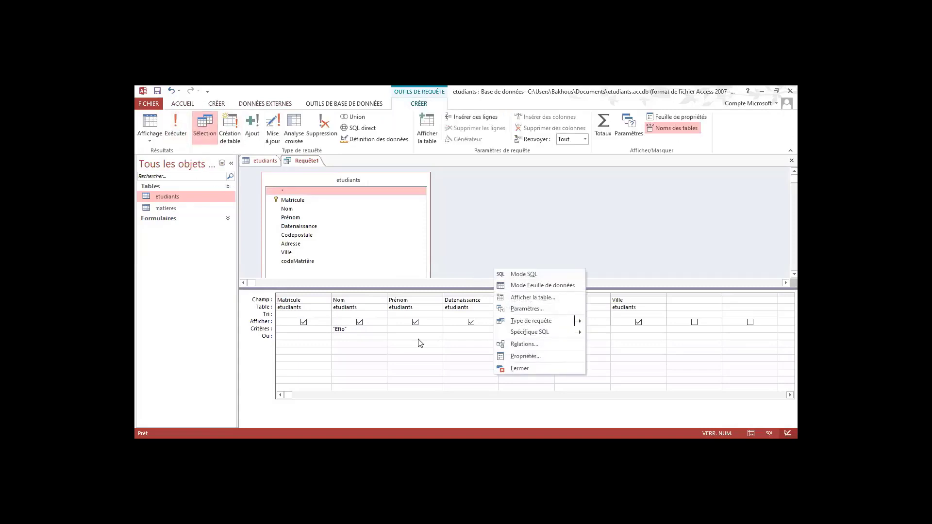
{"action": "right_click", "coordinate": [393, 359]}
{"action": "left_click", "coordinate": [369, 358]}
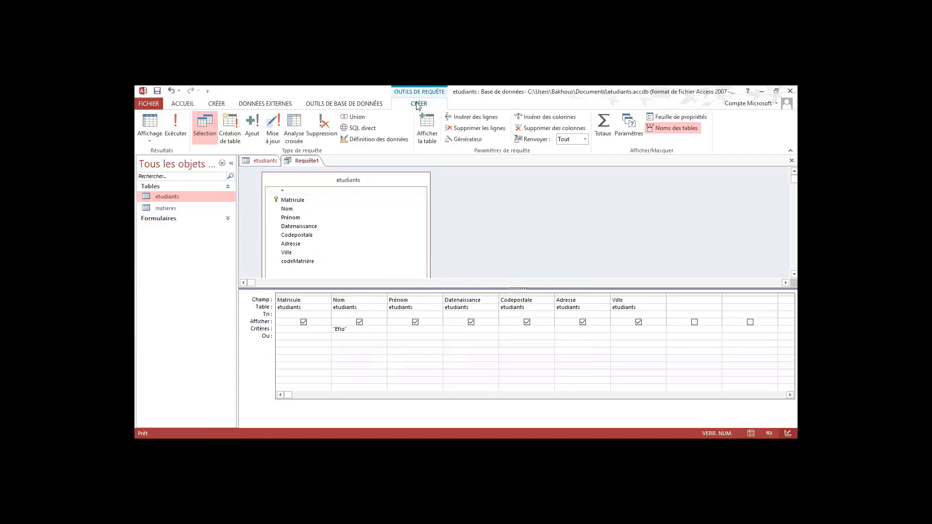
{"action": "left_click", "coordinate": [175, 126]}
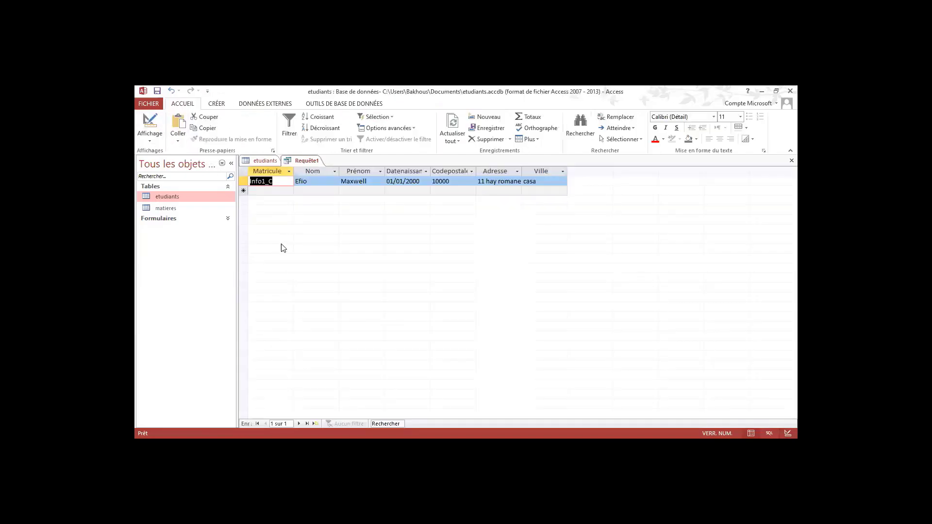
Step: Remove the Nom criterion and sort the query by Nom in ascending order (Croissant)
{"action": "left_click", "coordinate": [150, 146]}
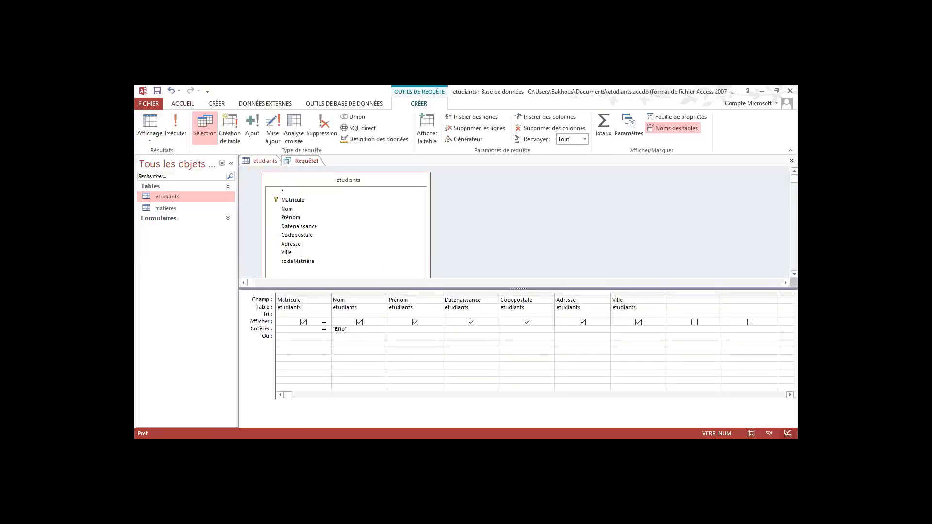
{"action": "left_click_drag", "start_coordinate": [347, 329], "coordinate": [305, 325]}
{"action": "key", "text": "Delete"}
{"action": "left_click", "coordinate": [383, 315]}
{"action": "left_click", "coordinate": [377, 323]}
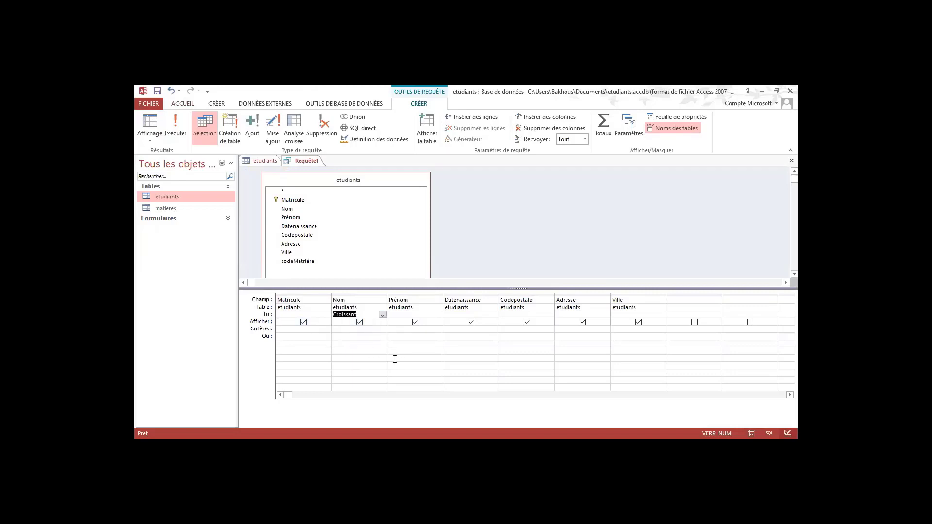
Step: Run the sorted query and compare its record order with the etudiants table
{"action": "left_click", "coordinate": [176, 127]}
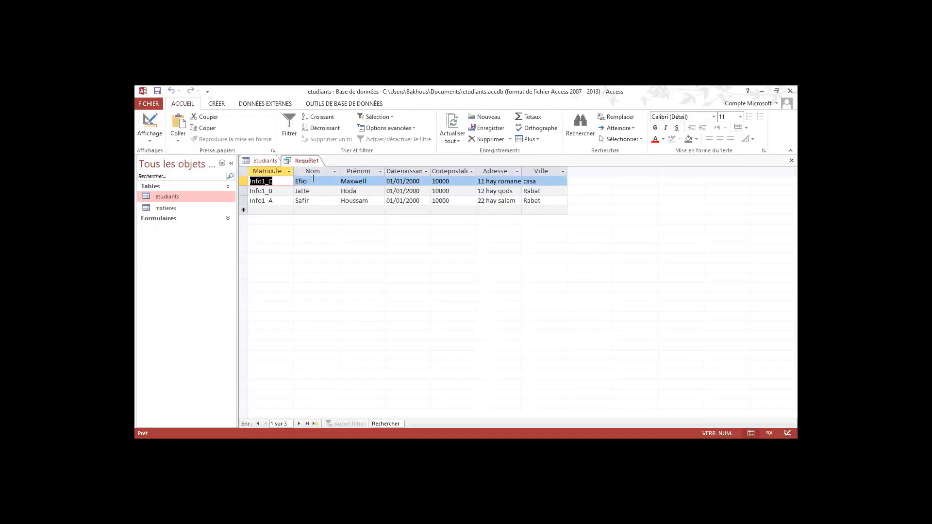
{"action": "left_click", "coordinate": [261, 161]}
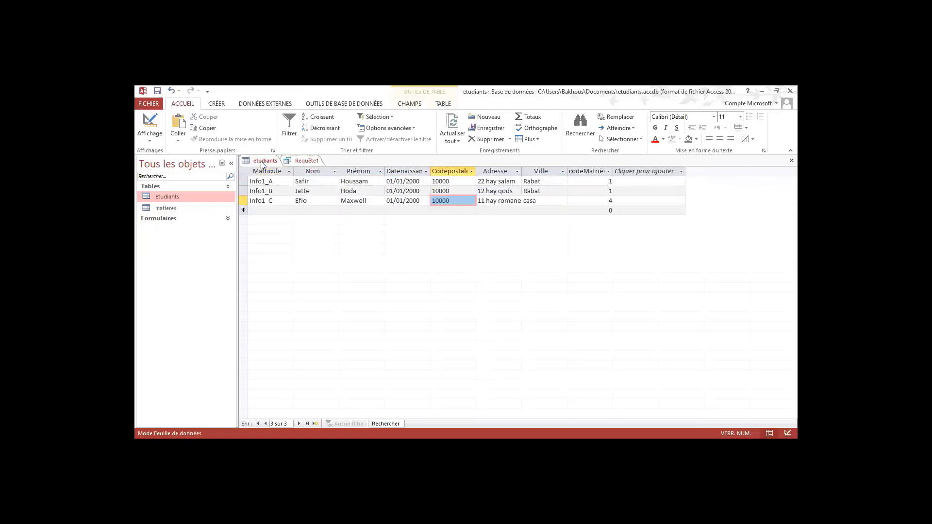
{"action": "left_click", "coordinate": [302, 163]}
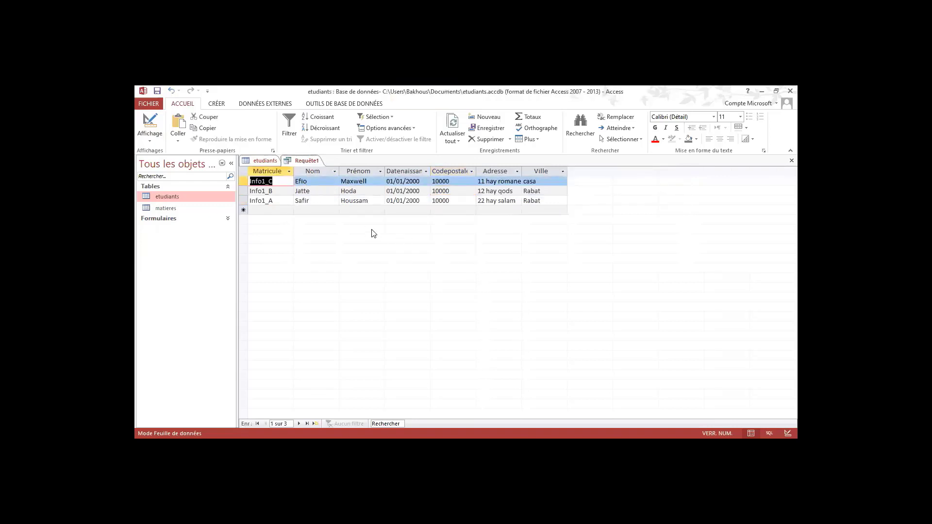
Step: Restrict the Nom field to values starting with J using the criterion J* and run the query
{"action": "left_click", "coordinate": [150, 123]}
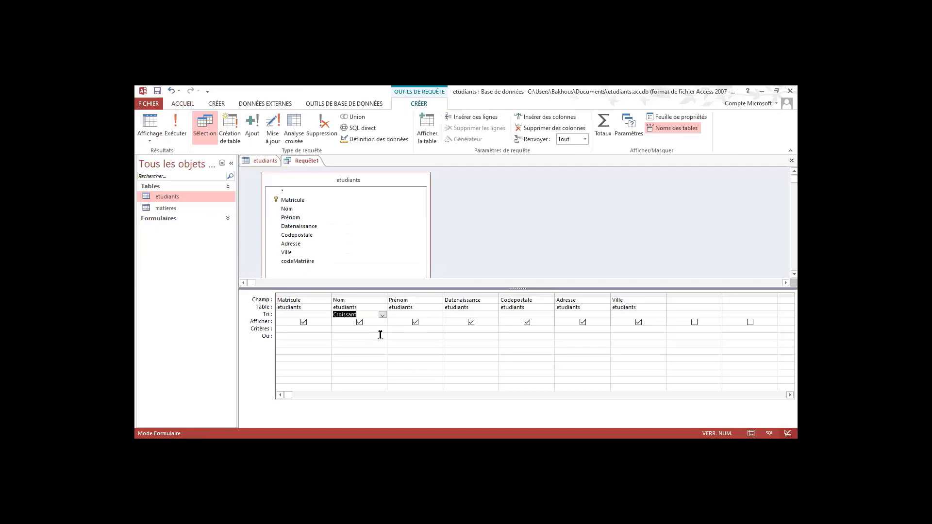
{"action": "left_click", "coordinate": [344, 330]}
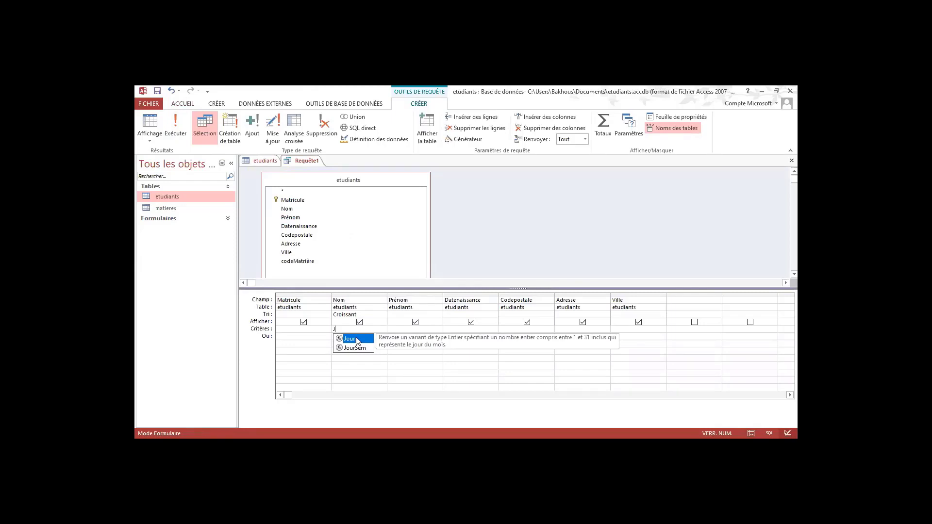
{"action": "type", "text": "*"}
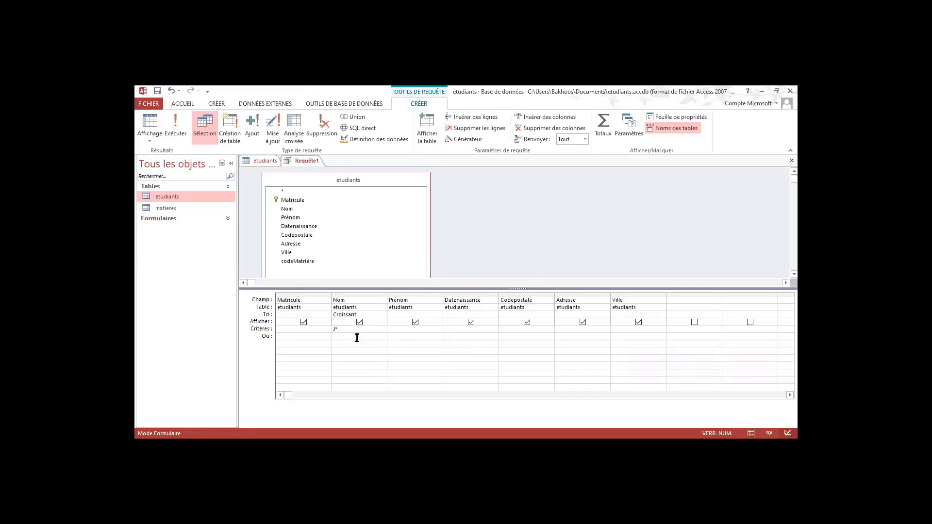
{"action": "left_click", "coordinate": [340, 343]}
{"action": "left_click", "coordinate": [173, 128]}
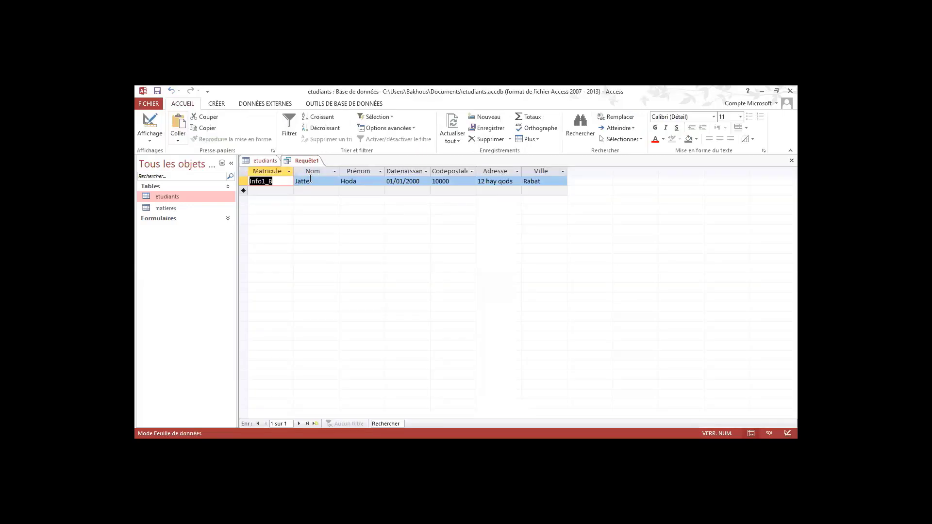
{"action": "left_click", "coordinate": [304, 182]}
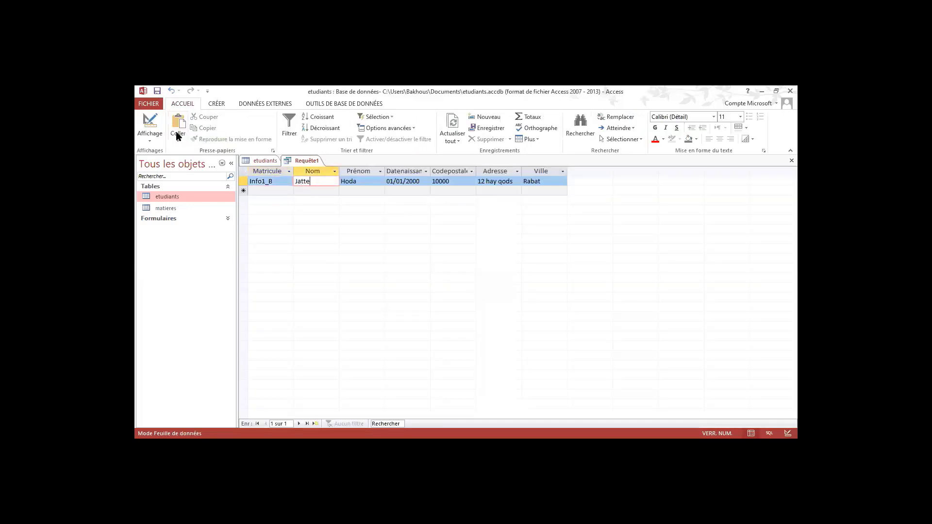
Step: Change the Nom criterion to e* to keep names starting with E, and run the query
{"action": "left_click", "coordinate": [150, 126]}
{"action": "left_click_drag", "start_coordinate": [371, 330], "coordinate": [304, 326]}
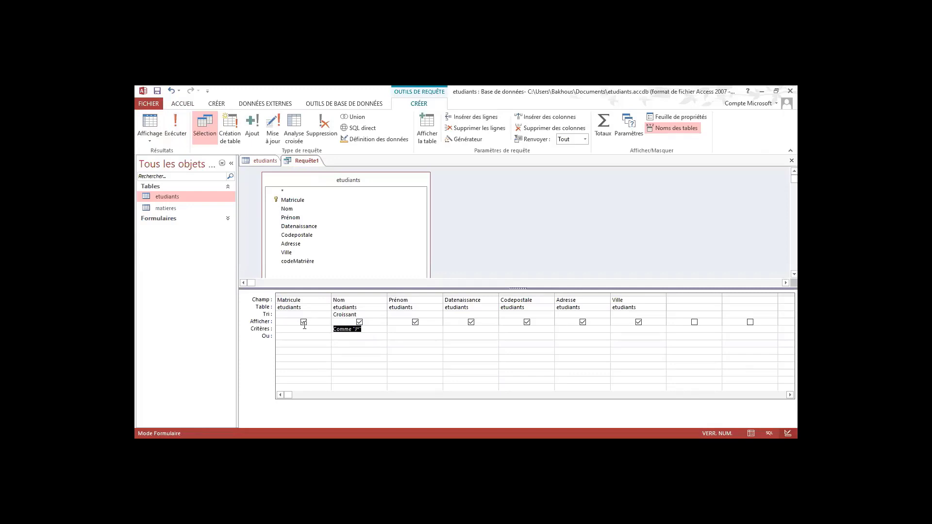
{"action": "type", "text": "j*"}
{"action": "left_click", "coordinate": [176, 126]}
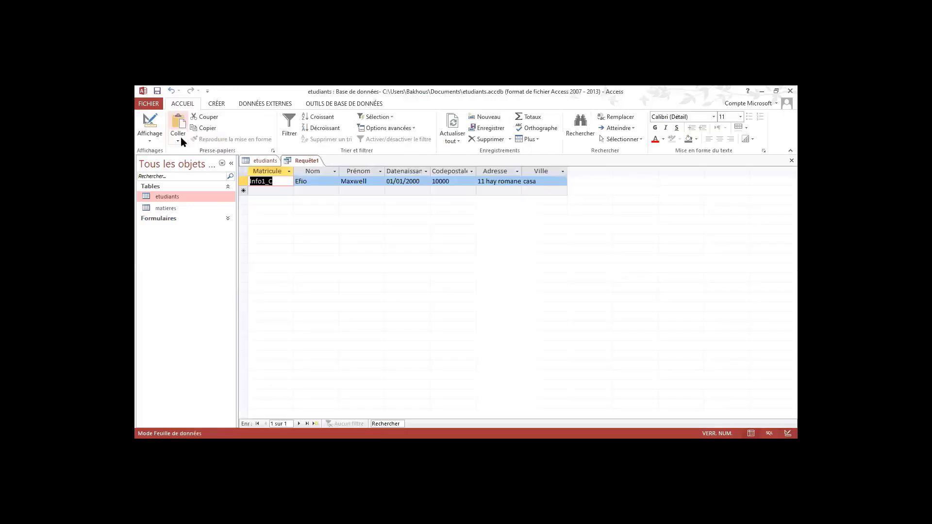
Step: Extend the Nom criterion with et s*, widen the Nom column to show it fully, and run the query
{"action": "left_click", "coordinate": [150, 122]}
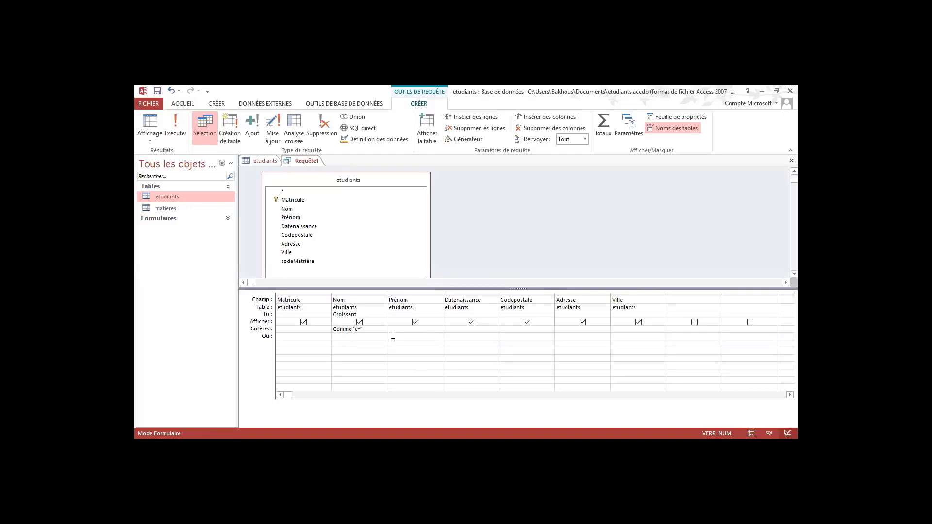
{"action": "type", "text": "et s*"}
{"action": "left_click", "coordinate": [377, 346]}
{"action": "left_click_drag", "start_coordinate": [386, 300], "coordinate": [460, 300]}
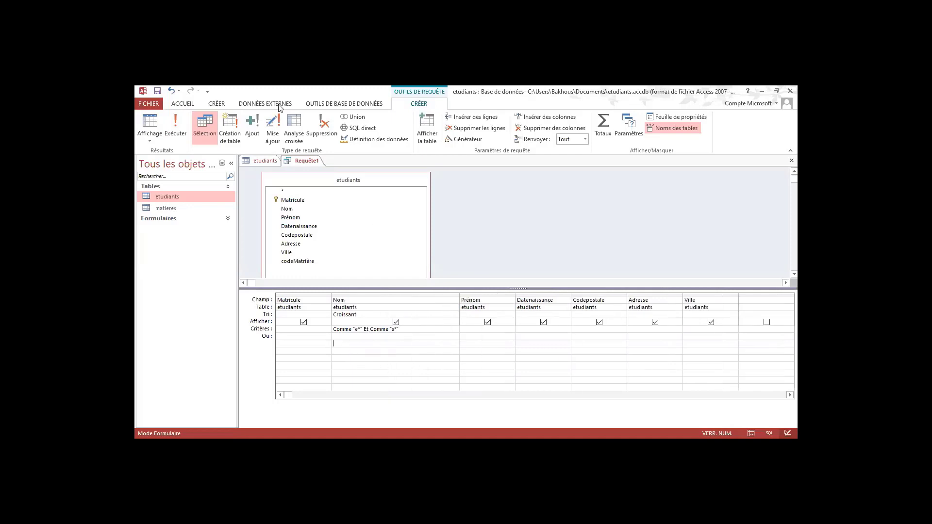
{"action": "left_click", "coordinate": [175, 128]}
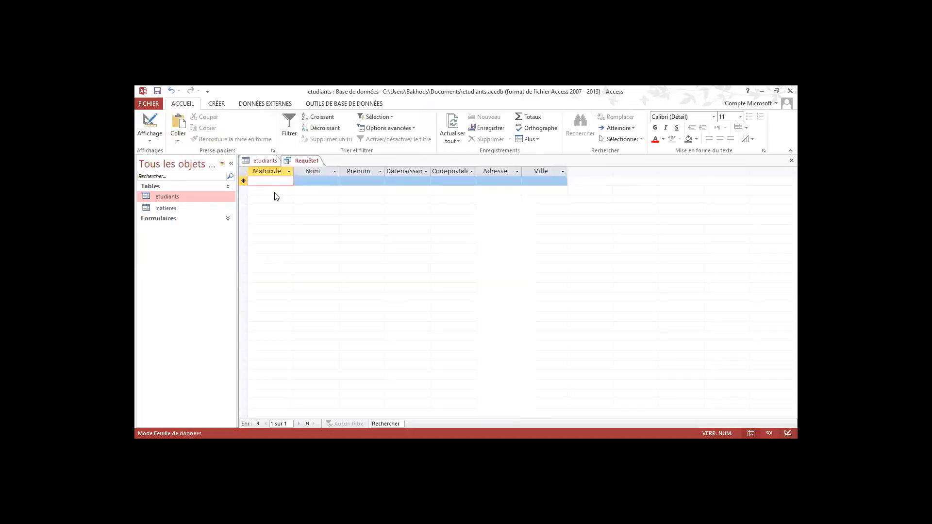
Step: Replace the Et operator in the Nom criterion with Ou and run the query
{"action": "left_click", "coordinate": [148, 127]}
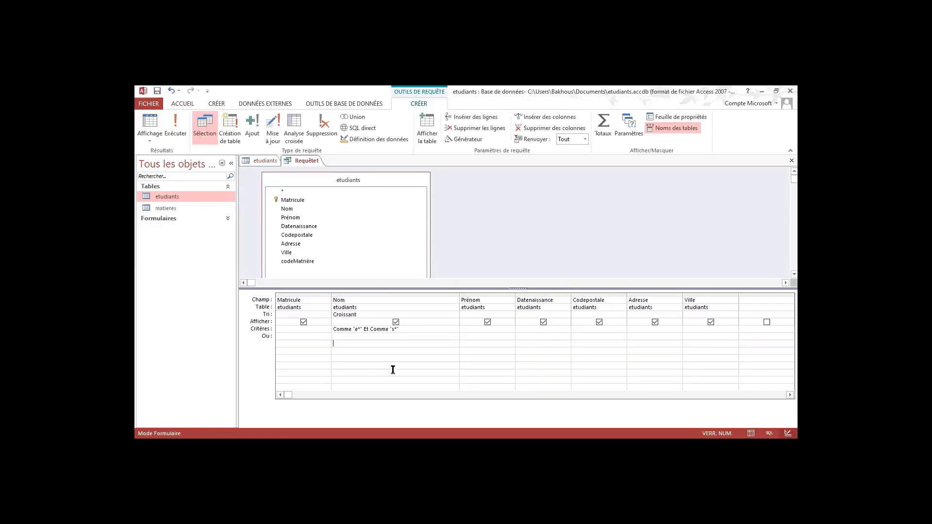
{"action": "double_click", "coordinate": [366, 329]}
{"action": "type", "text": "Ou"}
{"action": "left_click", "coordinate": [383, 366]}
{"action": "left_click", "coordinate": [175, 127]}
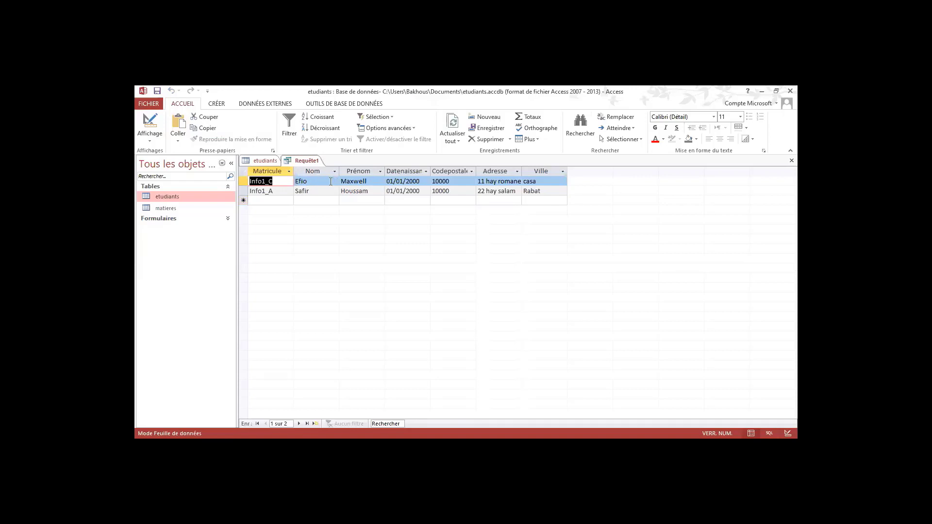
Step: Return to the query design and exclude the Ville and Adresse fields from the displayed results
{"action": "left_click", "coordinate": [150, 125]}
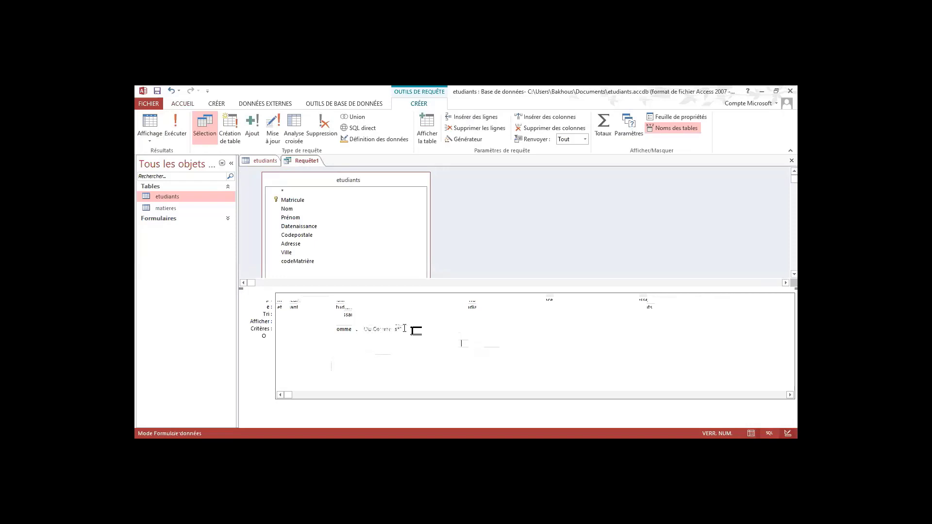
{"action": "left_click", "coordinate": [341, 344]}
{"action": "left_click", "coordinate": [341, 383]}
{"action": "left_click", "coordinate": [341, 350]}
{"action": "left_click", "coordinate": [402, 314]}
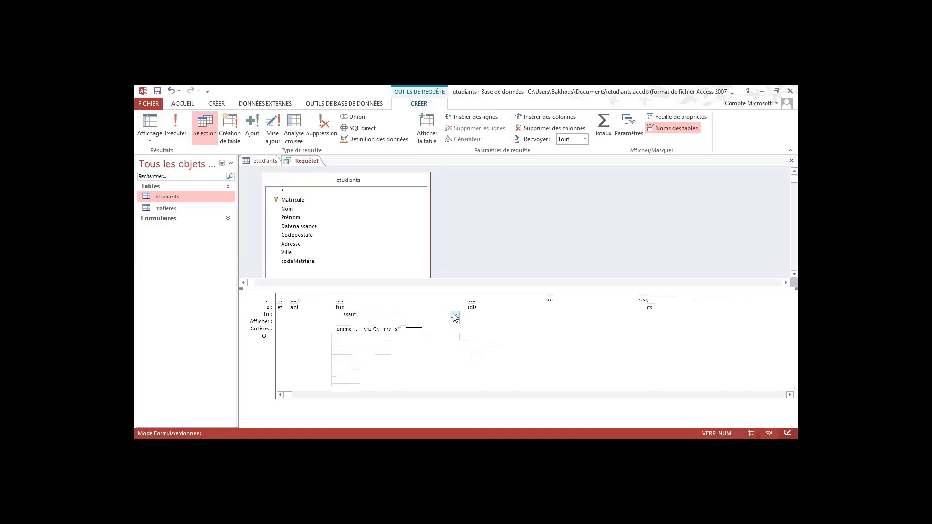
{"action": "left_click", "coordinate": [427, 307]}
{"action": "left_click", "coordinate": [710, 323]}
{"action": "left_click", "coordinate": [655, 322]}
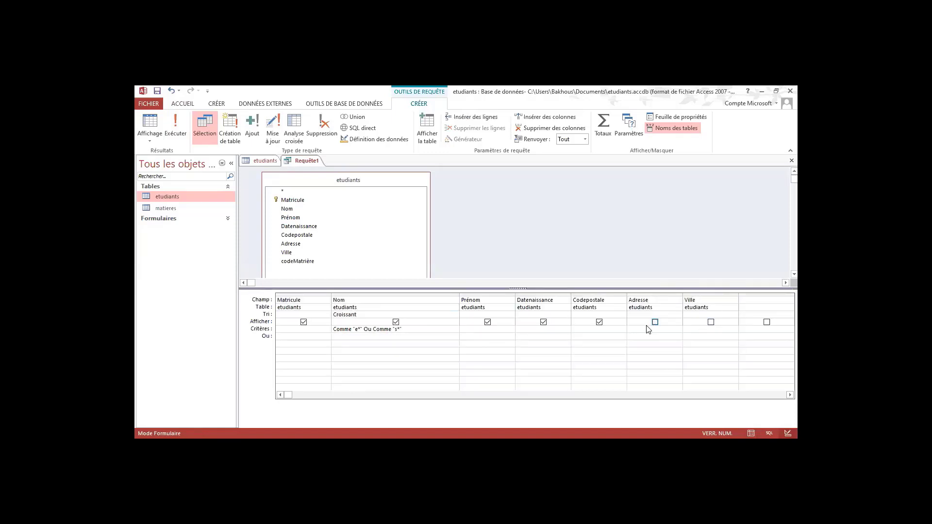
Step: Save the query as etudiants_comme_E et S and close it
{"action": "left_click", "coordinate": [158, 91]}
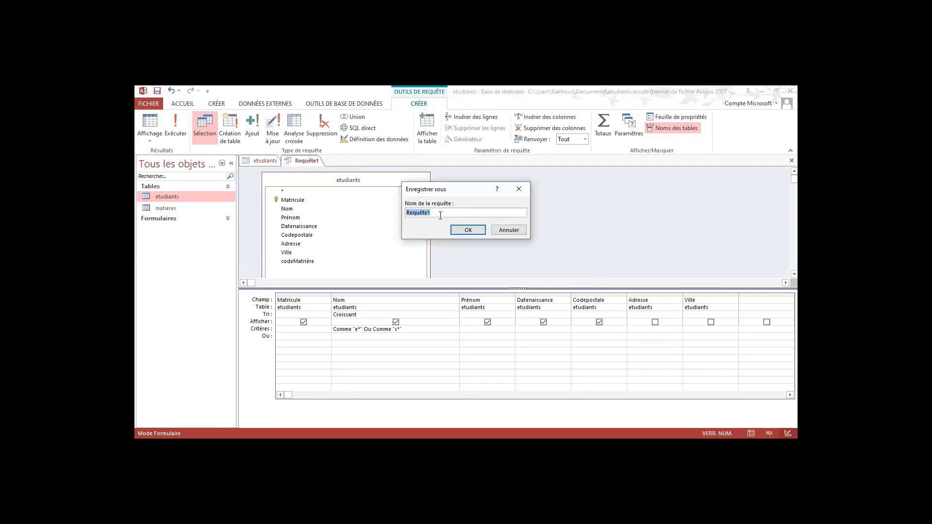
{"action": "type", "text": "etudiants_comme_E et S"}
{"action": "left_click", "coordinate": [478, 230]}
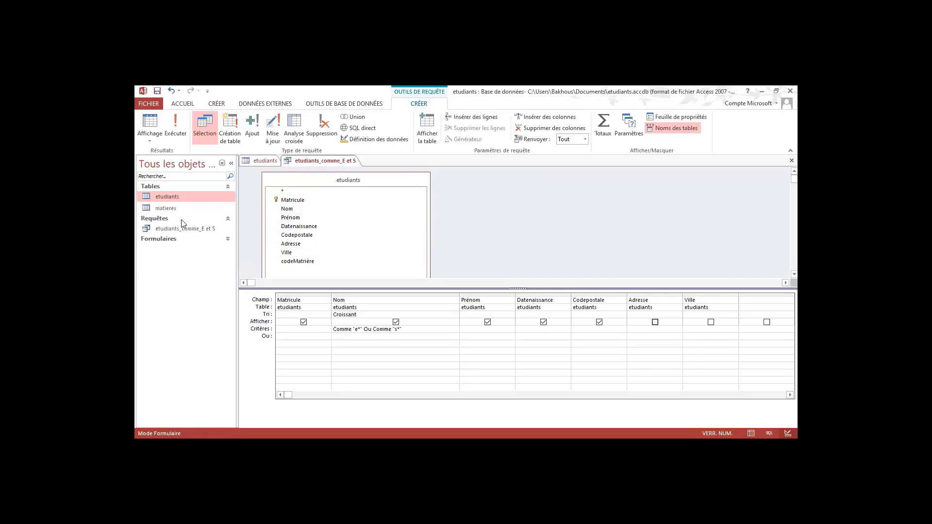
{"action": "left_click", "coordinate": [334, 163]}
{"action": "left_click", "coordinate": [792, 161]}
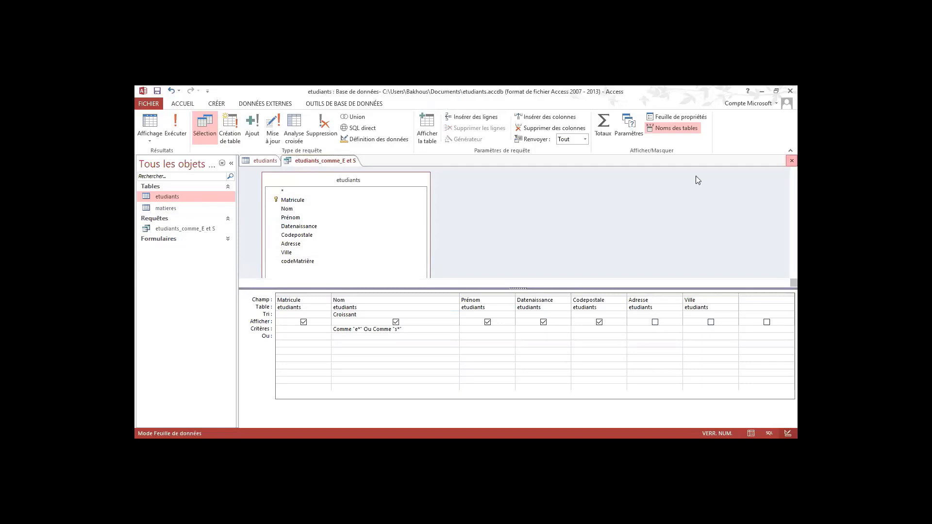
{"action": "left_click", "coordinate": [331, 192]}
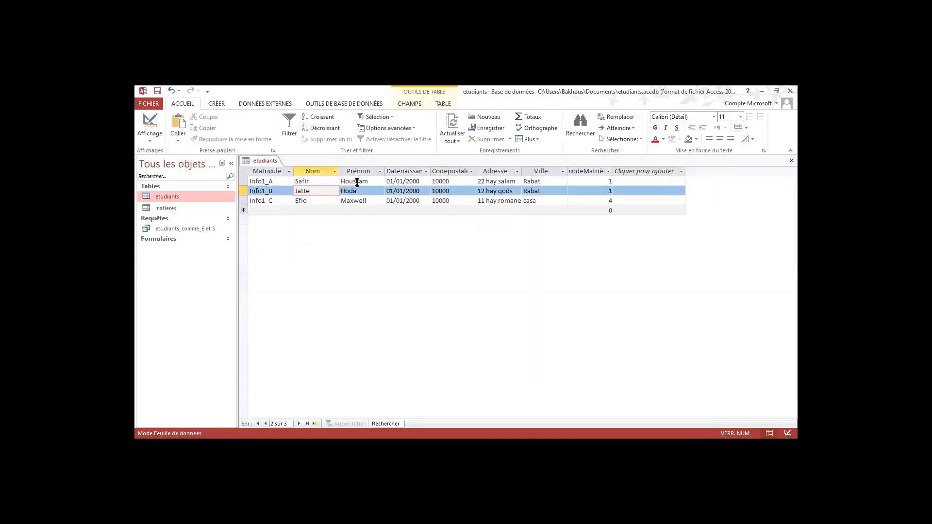
{"action": "left_click", "coordinate": [364, 210]}
{"action": "left_click", "coordinate": [243, 210]}
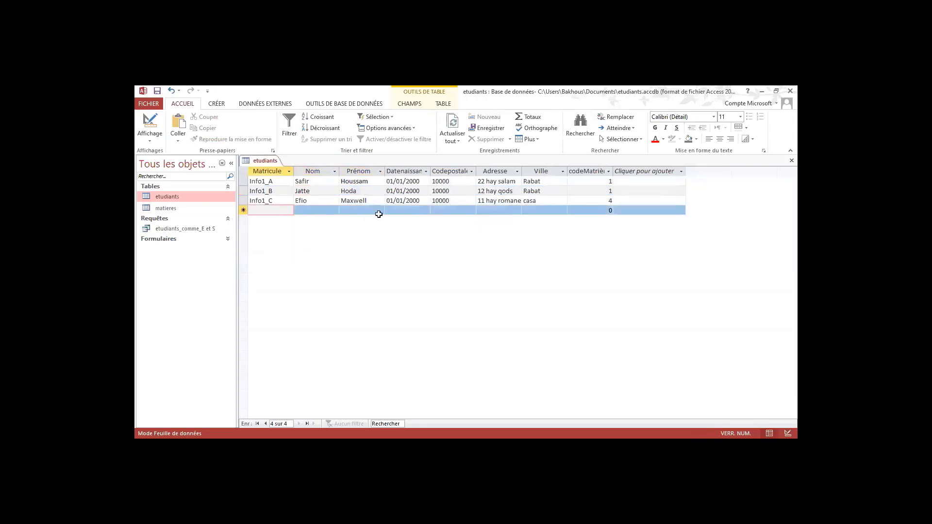
{"action": "left_click", "coordinate": [309, 181]}
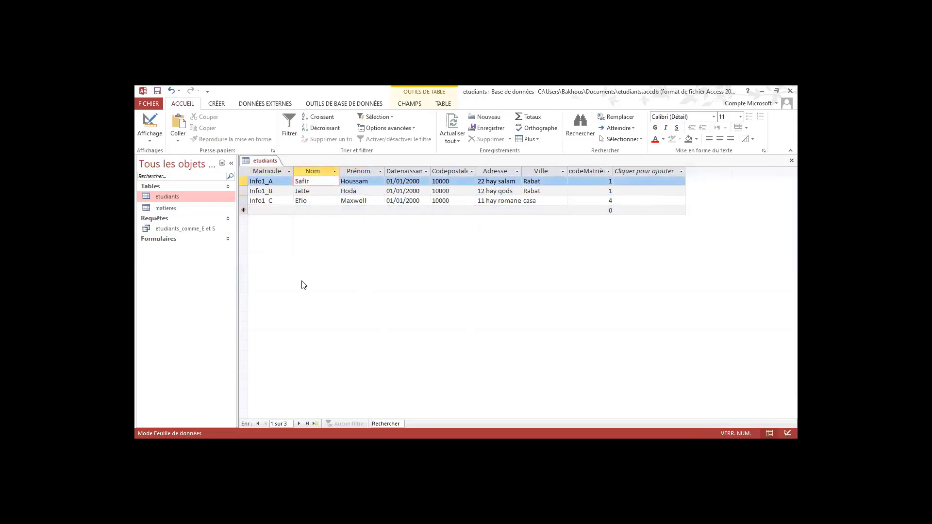
Step: Create a form based on the etudiants table
{"action": "left_click", "coordinate": [221, 105]}
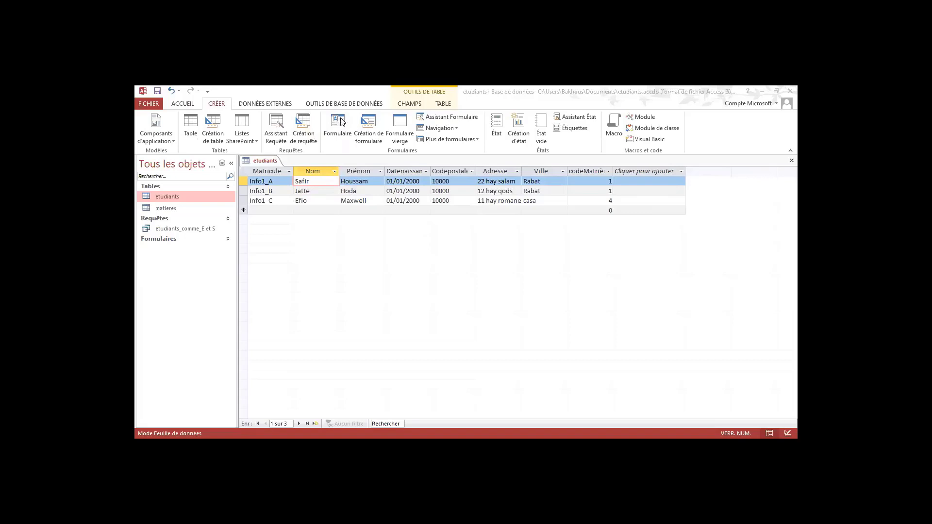
{"action": "left_click", "coordinate": [179, 199]}
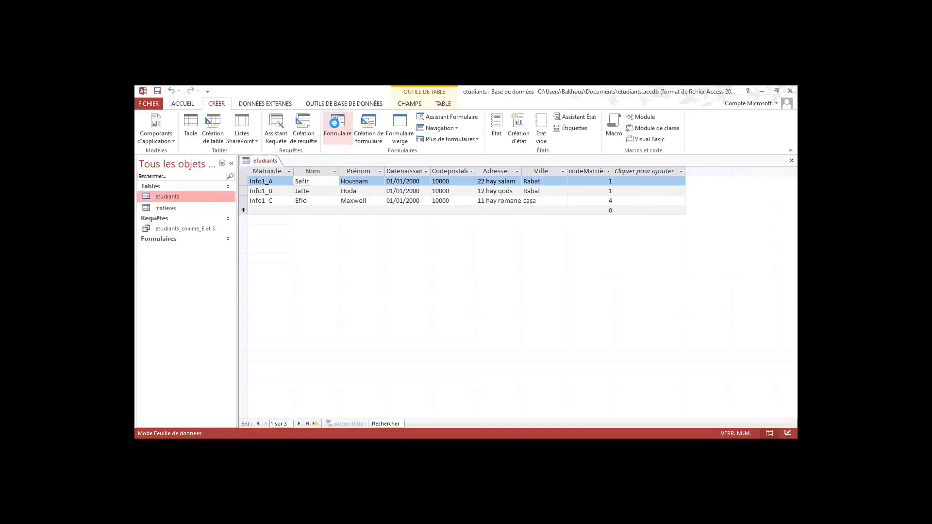
{"action": "left_click", "coordinate": [334, 123]}
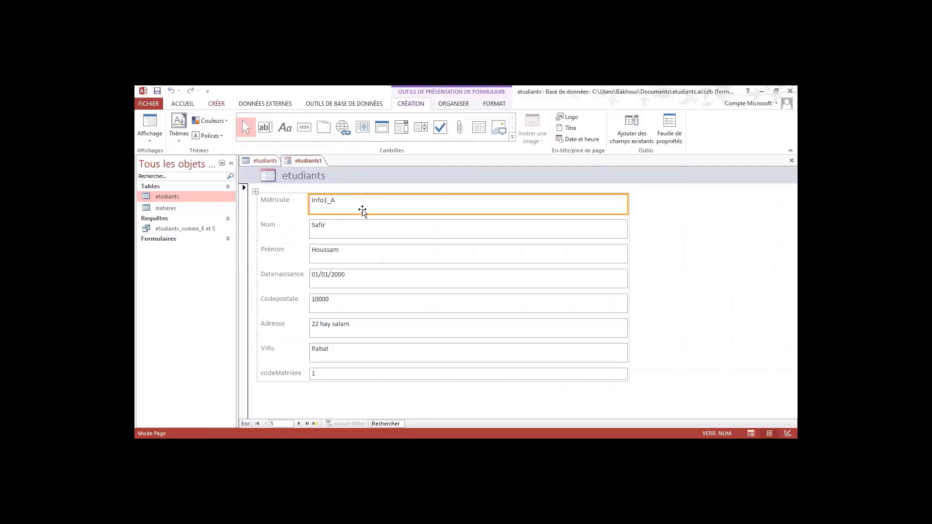
Step: Browse forward and backward through the student records in the new form
{"action": "left_click", "coordinate": [299, 423]}
{"action": "left_click", "coordinate": [299, 423]}
{"action": "left_click", "coordinate": [298, 424]}
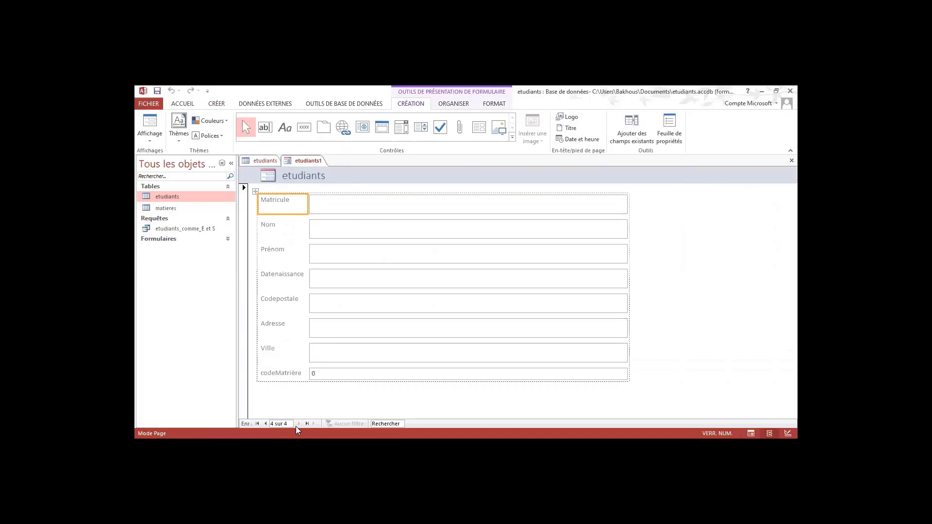
{"action": "left_click", "coordinate": [265, 424]}
{"action": "left_click", "coordinate": [265, 423]}
{"action": "left_click", "coordinate": [265, 424]}
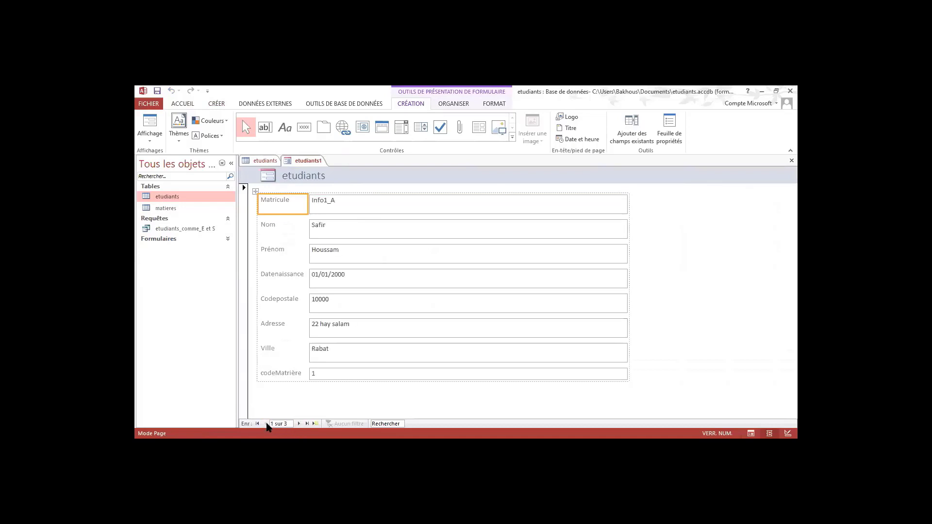
{"action": "left_click", "coordinate": [299, 424]}
Step: Switch the form to Form view, start a new blank record and enter the student's Matricule
{"action": "left_click", "coordinate": [150, 123]}
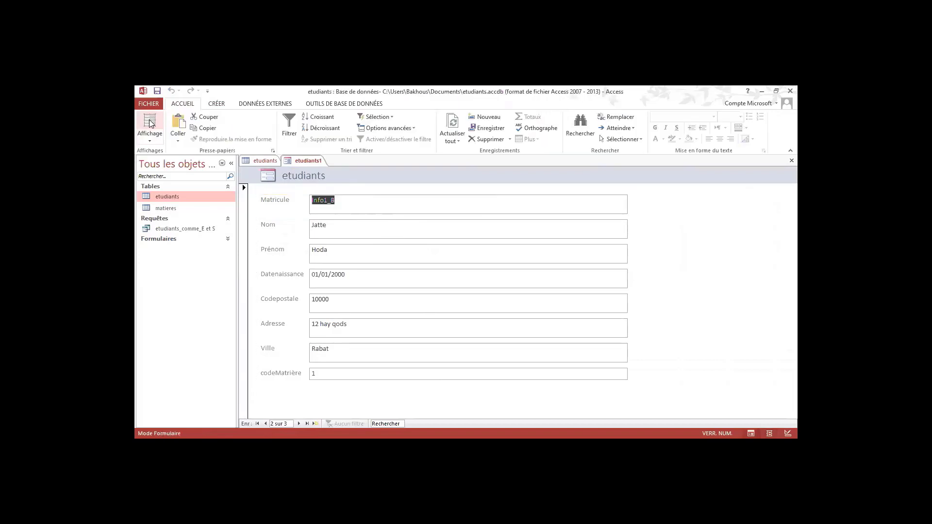
{"action": "left_click", "coordinate": [299, 424]}
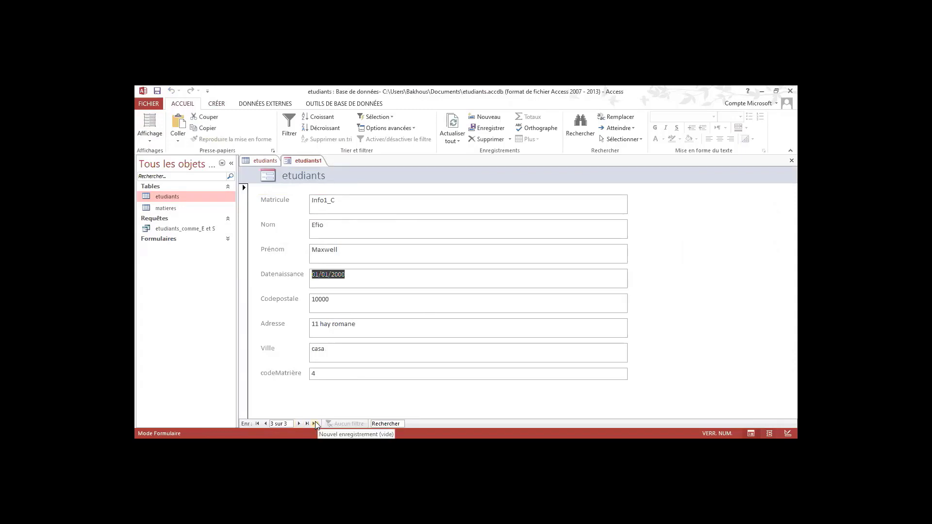
{"action": "left_click", "coordinate": [315, 424]}
{"action": "left_click", "coordinate": [333, 199]}
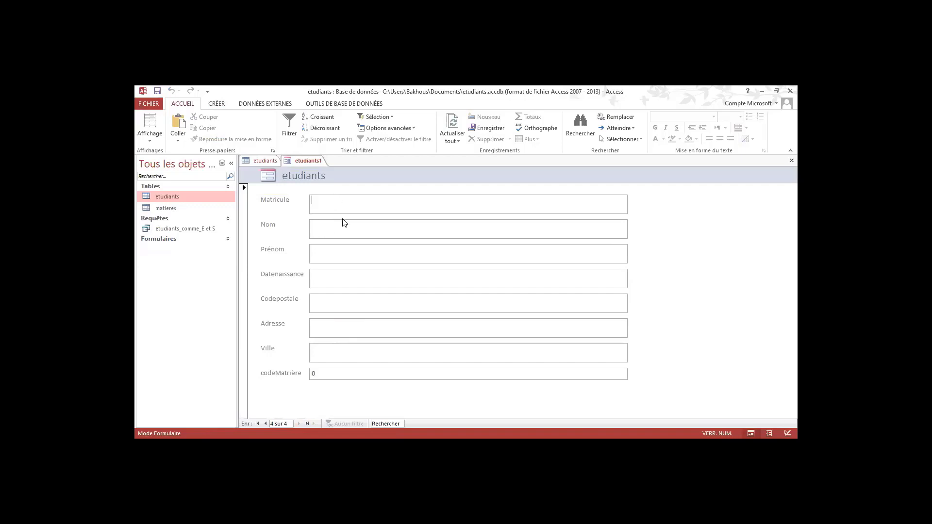
{"action": "type", "text": "123"}
{"action": "left_click", "coordinate": [334, 233]}
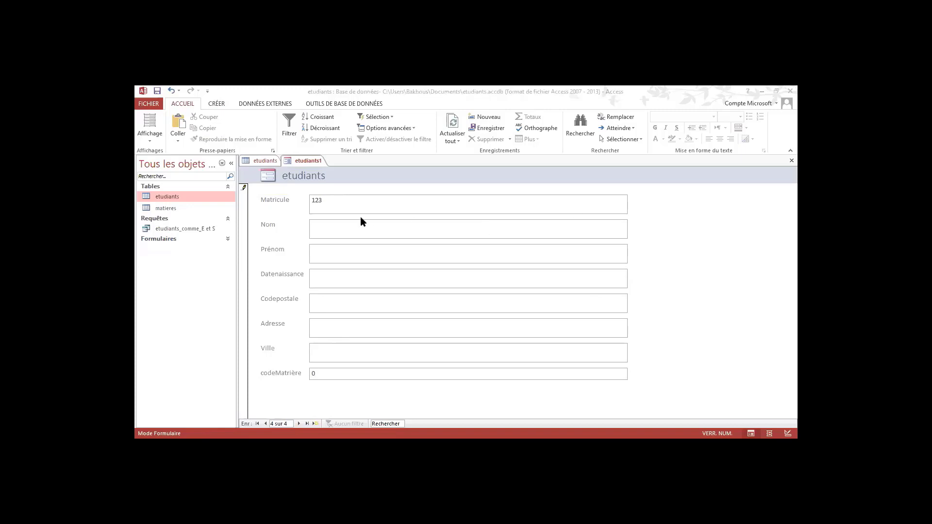
Step: Enter the new student's last name and first name, and set Ville to Rabat
{"action": "left_click", "coordinate": [344, 229]}
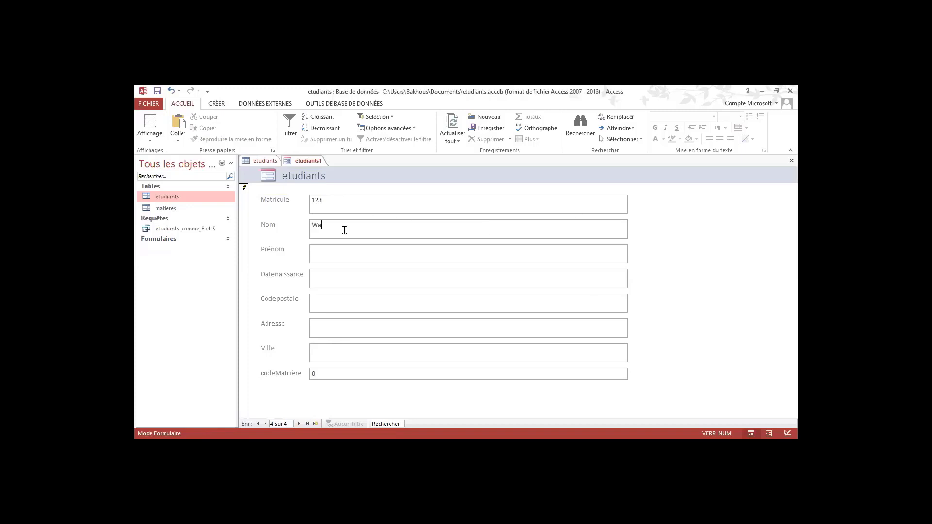
{"action": "type", "text": "diAdnane"}
{"action": "key", "text": "Tab"}
{"action": "key", "text": "Tab"}
{"action": "key", "text": "Tab"}
{"action": "key", "text": "Tab"}
{"action": "type", "text": "Rabat"}
Step: Try to commit the new student record by moving back to the previous record
{"action": "left_click", "coordinate": [266, 424]}
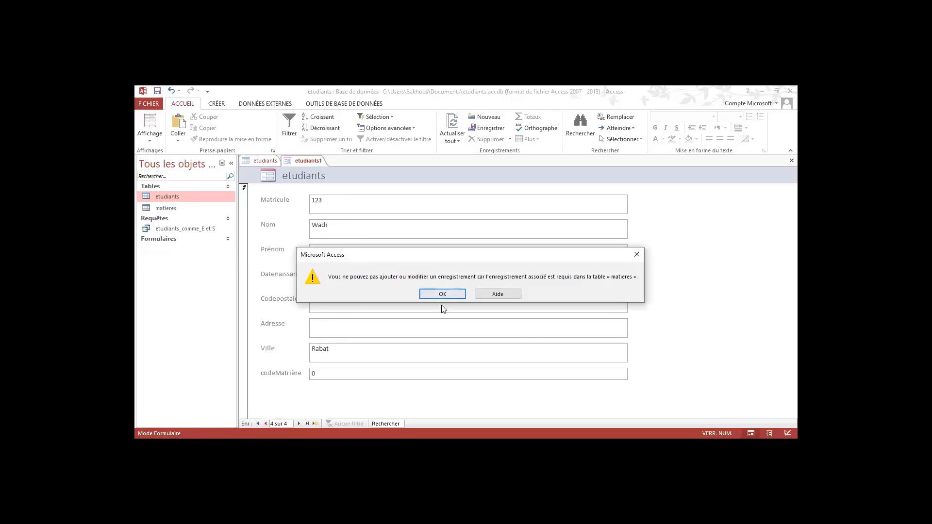
{"action": "left_click_drag", "start_coordinate": [421, 251], "coordinate": [336, 224]}
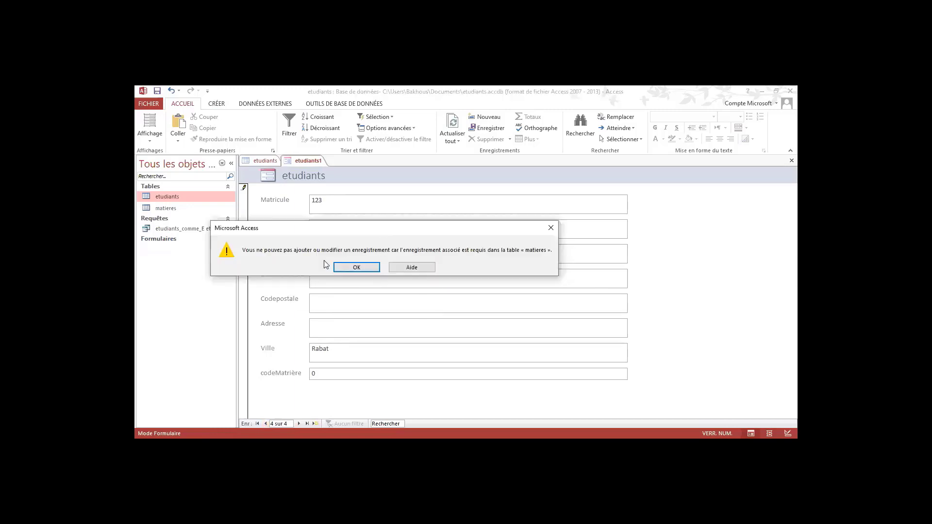
{"action": "left_click", "coordinate": [356, 267]}
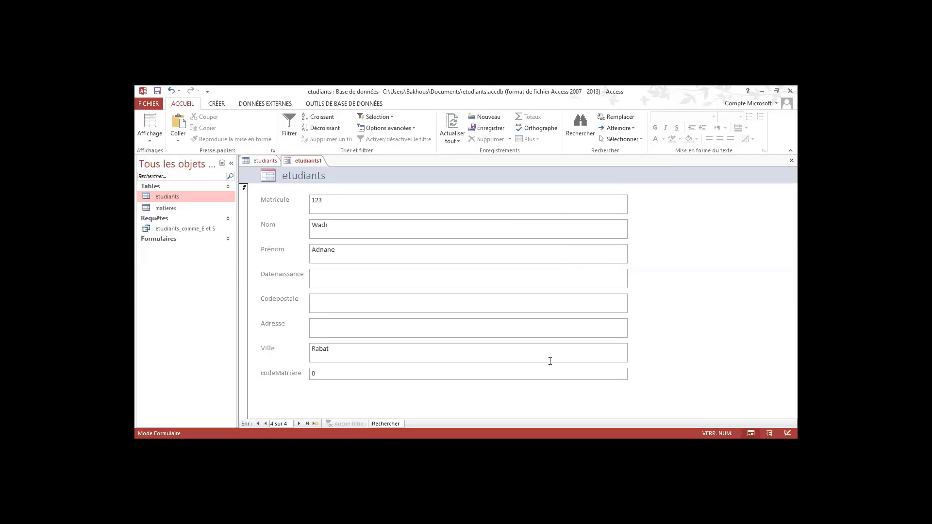
Step: Look up the subject codes in the matieres table, set the new student's codeMatrière to 1 and commit the record
{"action": "double_click", "coordinate": [176, 211]}
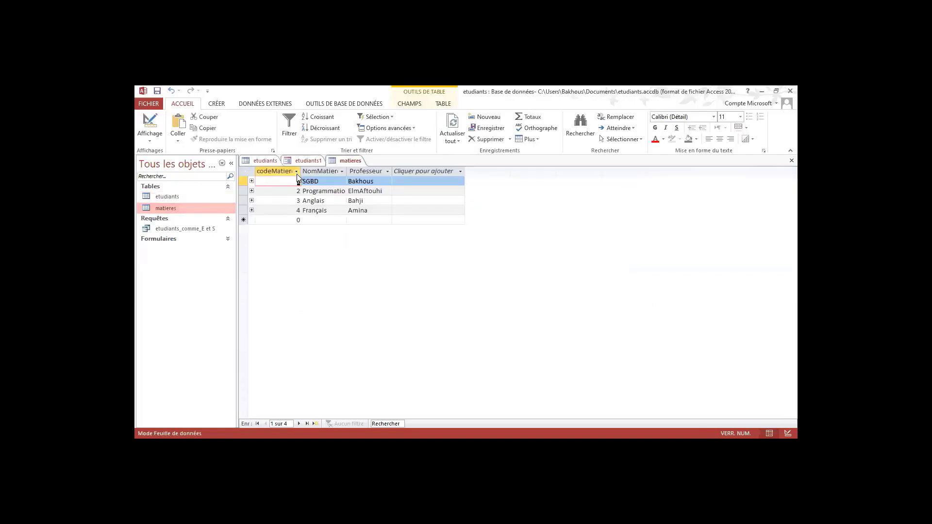
{"action": "left_click", "coordinate": [308, 161]}
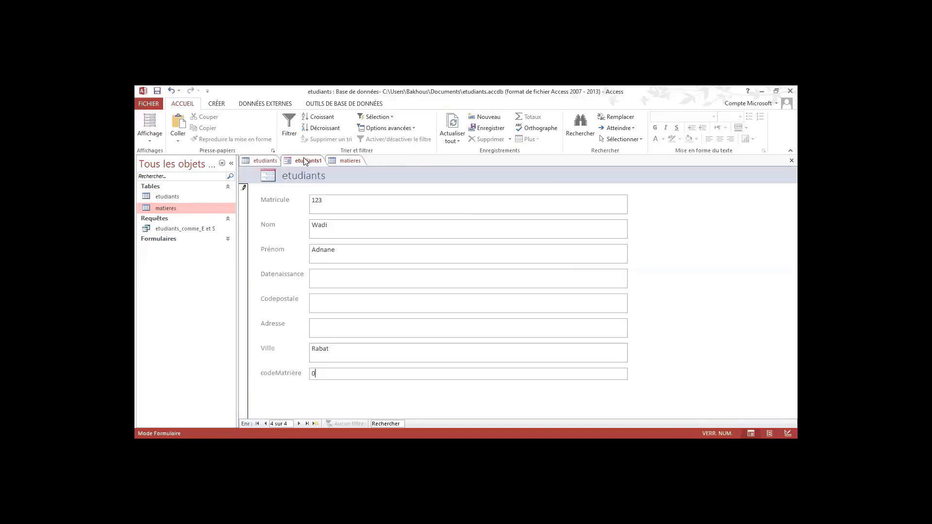
{"action": "double_click", "coordinate": [313, 375]}
{"action": "type", "text": "1"}
{"action": "left_click", "coordinate": [321, 276]}
{"action": "left_click", "coordinate": [266, 424]}
{"action": "left_click", "coordinate": [300, 424]}
{"action": "left_click", "coordinate": [354, 327]}
Step: Close and reopen the etudiants table to check the record added through the form
{"action": "double_click", "coordinate": [173, 196]}
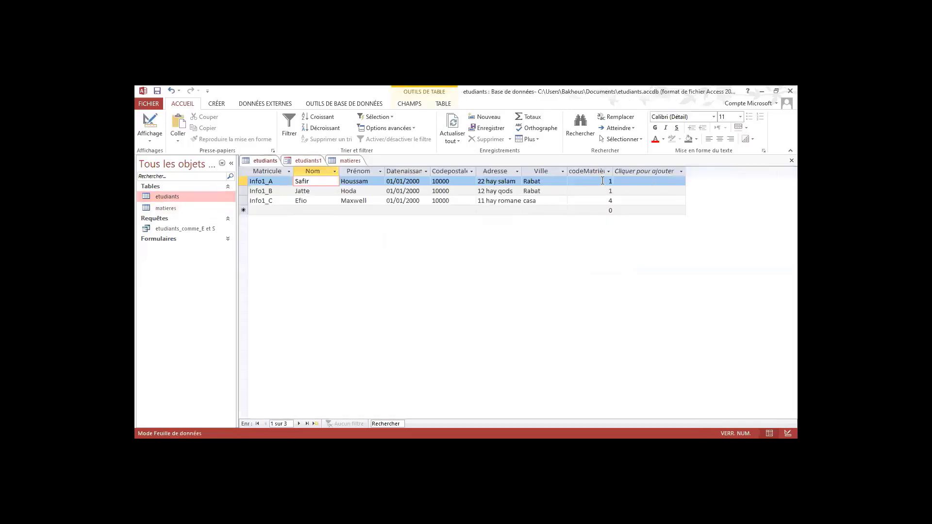
{"action": "left_click", "coordinate": [792, 161]}
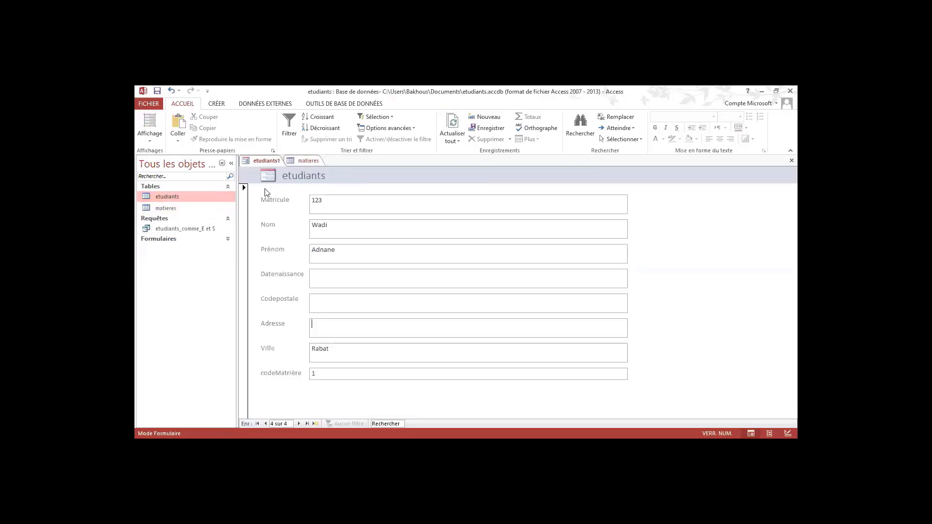
{"action": "double_click", "coordinate": [176, 196]}
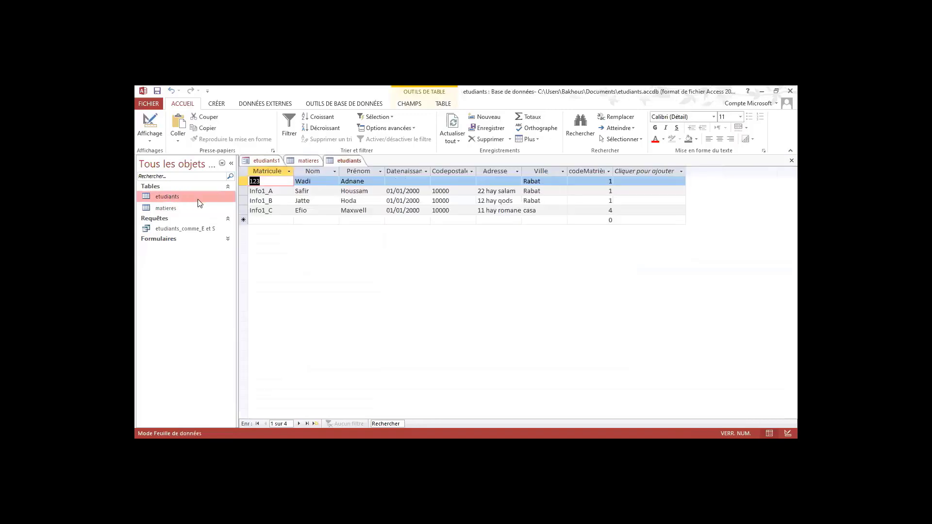
{"action": "left_click", "coordinate": [243, 181]}
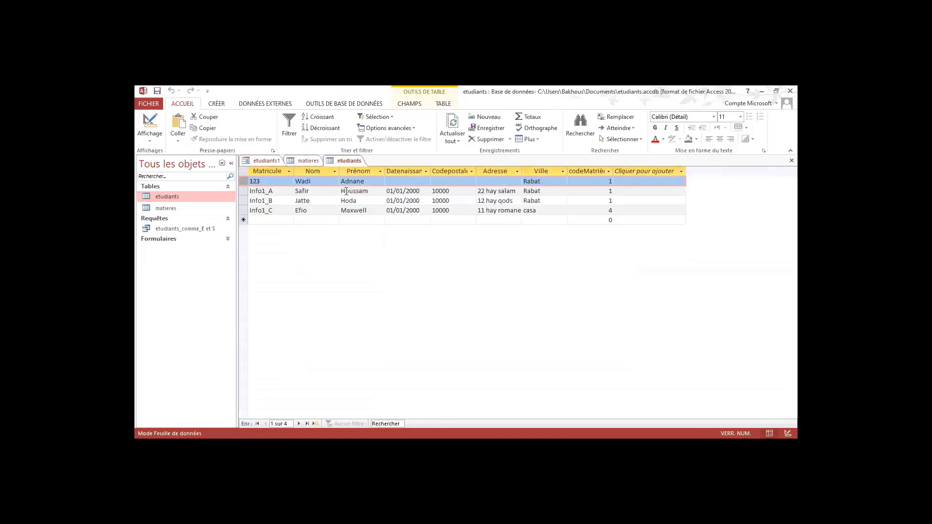
Step: Change the new student's Ville to CASA in the form, commit the record and check it in the etudiants table
{"action": "left_click", "coordinate": [792, 161]}
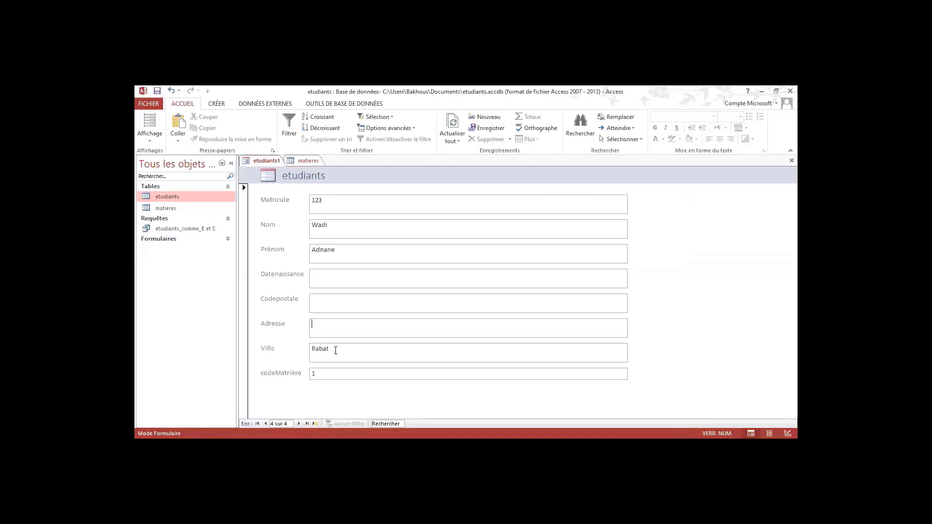
{"action": "left_click", "coordinate": [275, 348]}
{"action": "type", "text": "CASA"}
{"action": "left_click", "coordinate": [343, 334]}
{"action": "left_click", "coordinate": [299, 424]}
{"action": "double_click", "coordinate": [191, 197]}
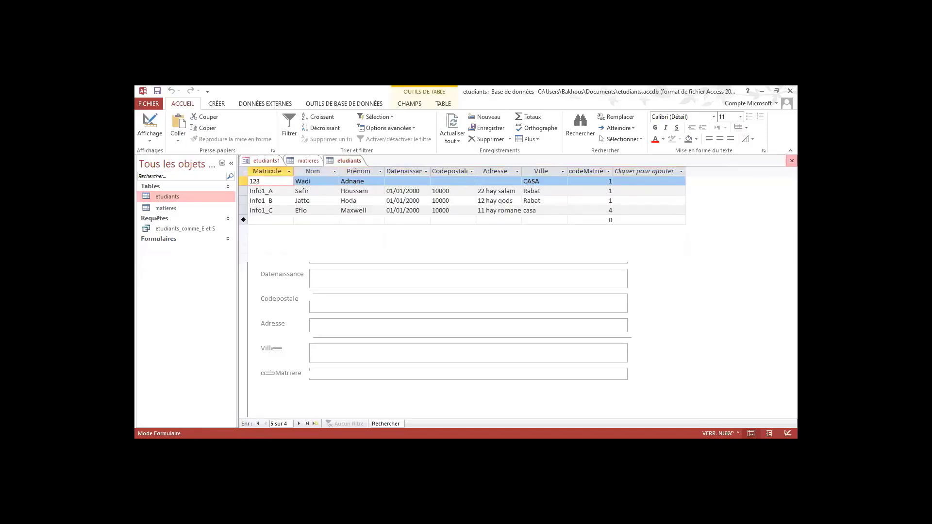
{"action": "left_click", "coordinate": [792, 160]}
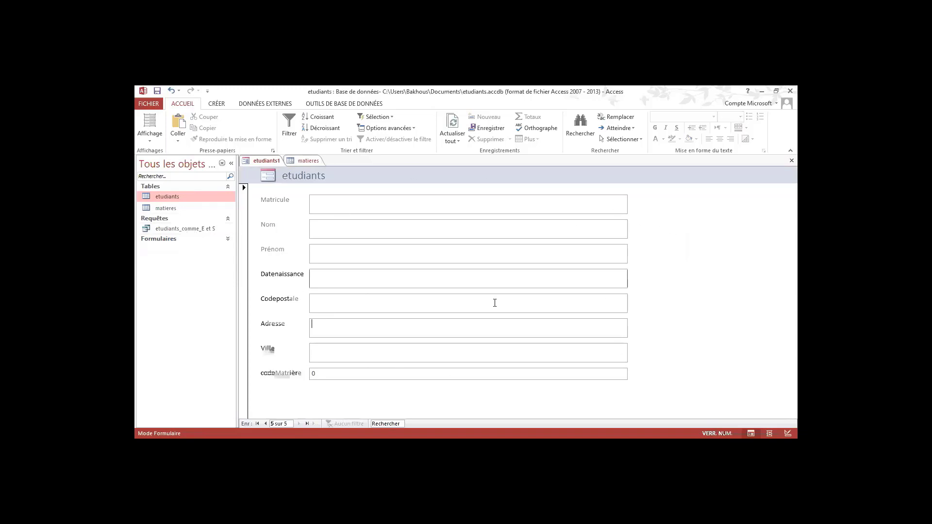
Step: Save the student form as etudiants1, and close both the form and the matieres table
{"action": "left_click", "coordinate": [156, 92]}
{"action": "left_click", "coordinate": [465, 230]}
{"action": "left_click", "coordinate": [792, 160]}
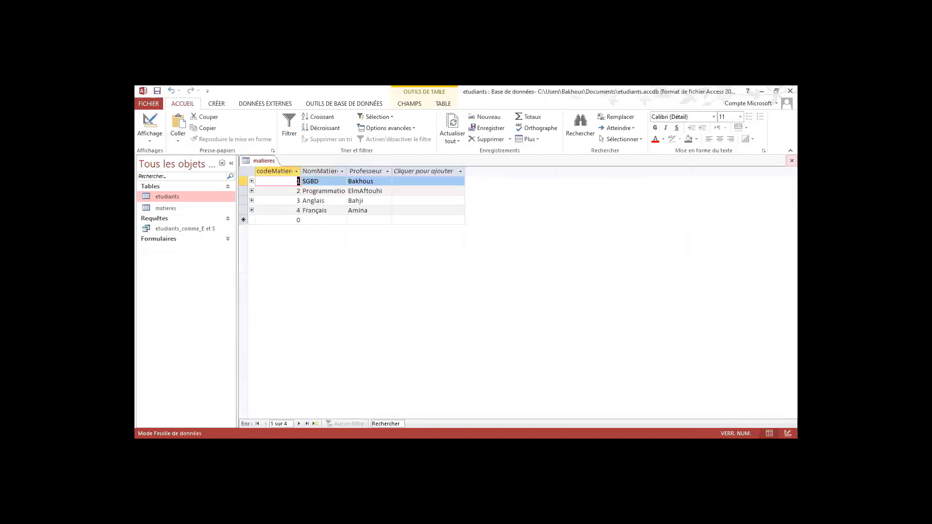
{"action": "left_click", "coordinate": [792, 160]}
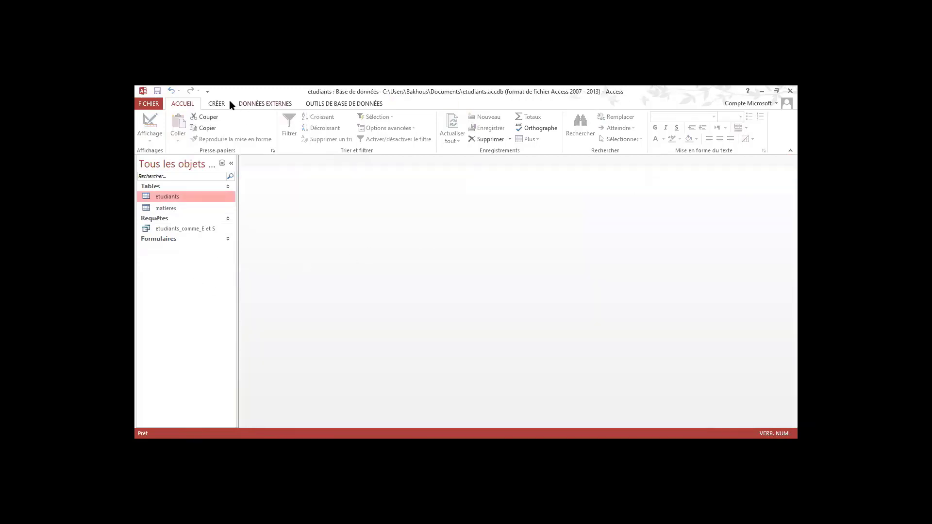
Step: Create a report from the etudiants table and display it in report view
{"action": "left_click", "coordinate": [226, 102]}
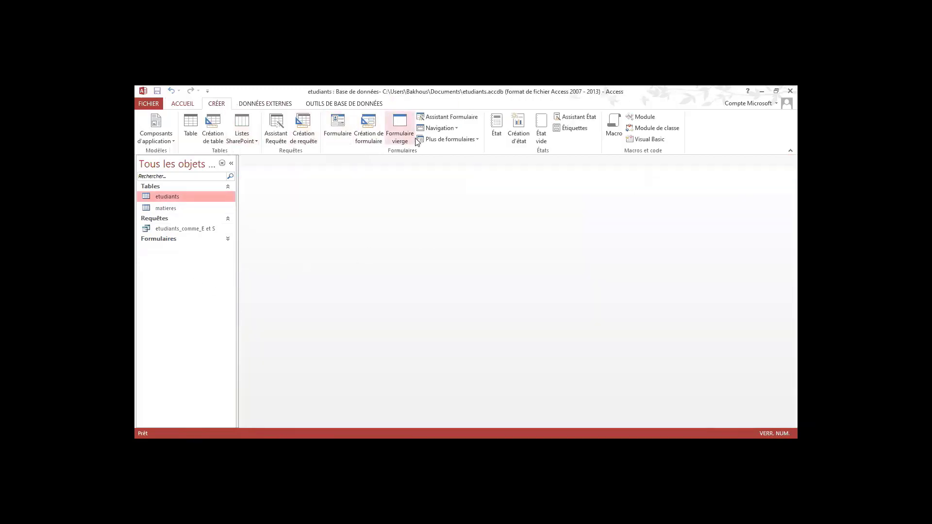
{"action": "left_click", "coordinate": [497, 127]}
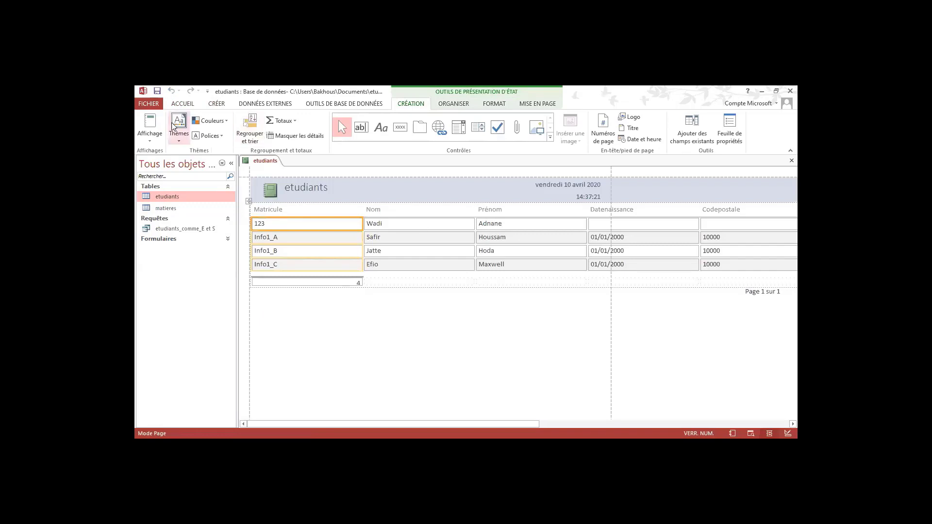
{"action": "left_click", "coordinate": [151, 123]}
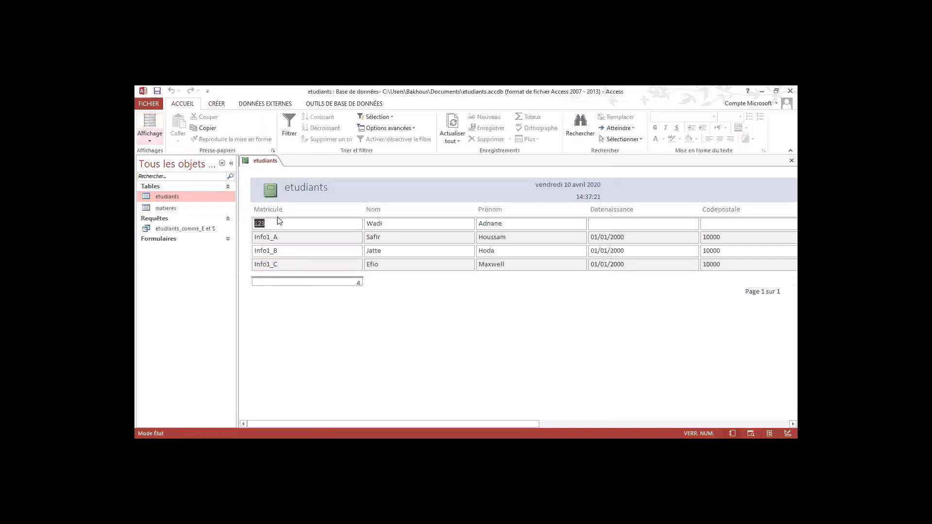
{"action": "mouse_move", "coordinate": [493, 424]}
{"action": "left_mouse_down"}
{"action": "mouse_move", "coordinate": [672, 424]}
{"action": "mouse_move", "coordinate": [491, 424]}
{"action": "left_mouse_up"}
Step: Look at the print settings and the print preview of the etudiants report without printing it
{"action": "left_click", "coordinate": [151, 103]}
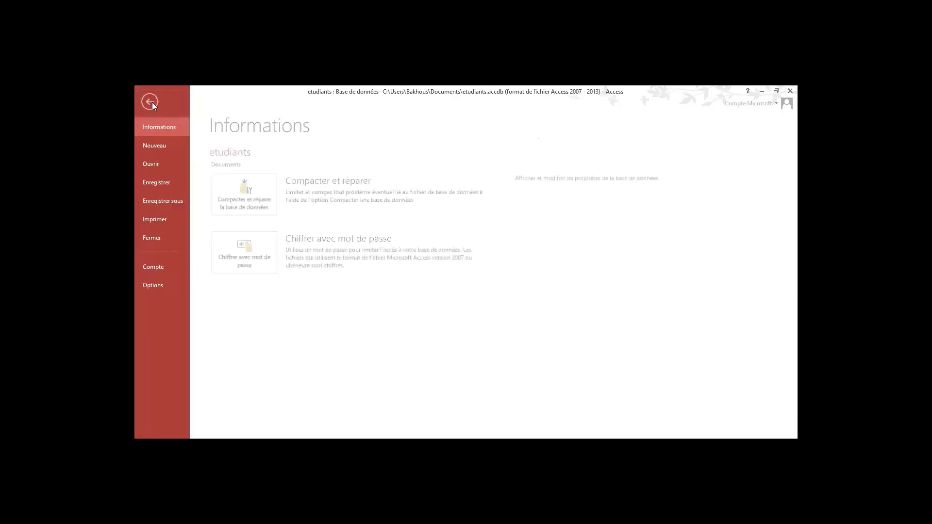
{"action": "left_click", "coordinate": [162, 219]}
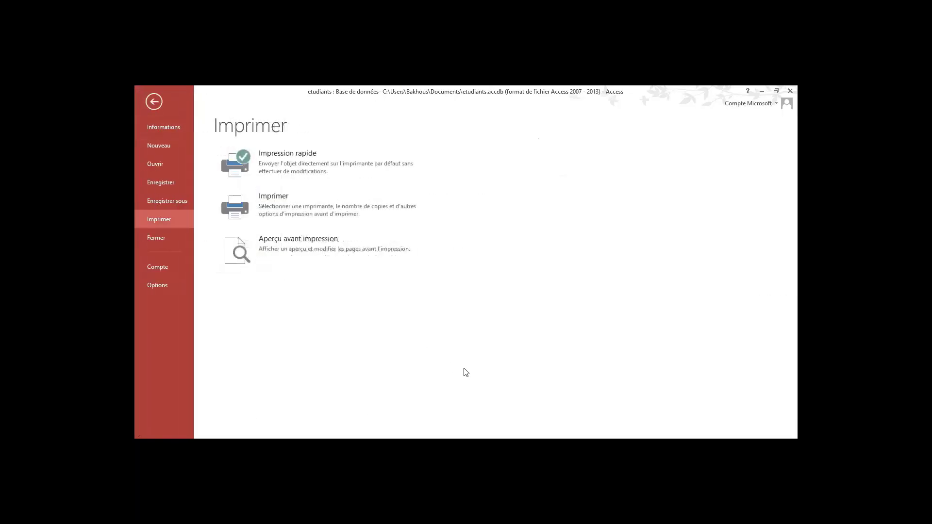
{"action": "left_click", "coordinate": [284, 196]}
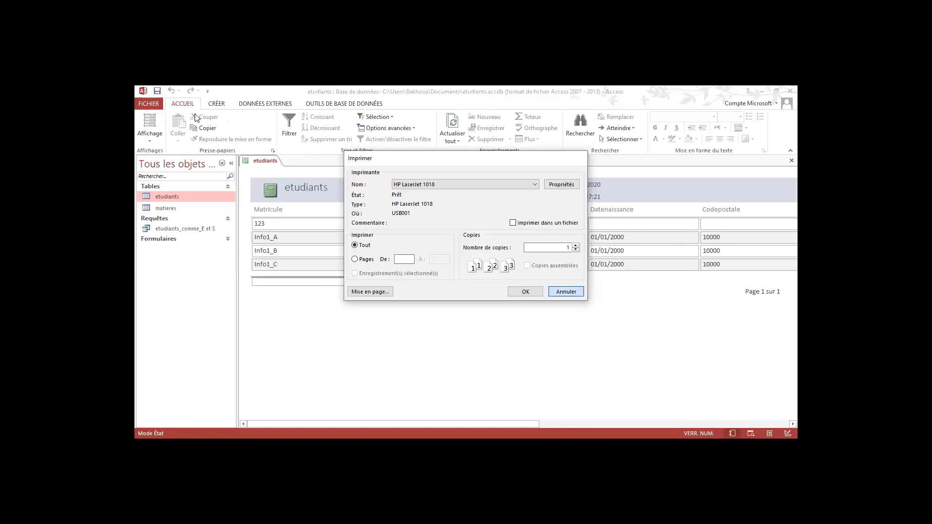
{"action": "key", "text": "Escape"}
{"action": "left_click", "coordinate": [148, 103]}
{"action": "left_click", "coordinate": [165, 219]}
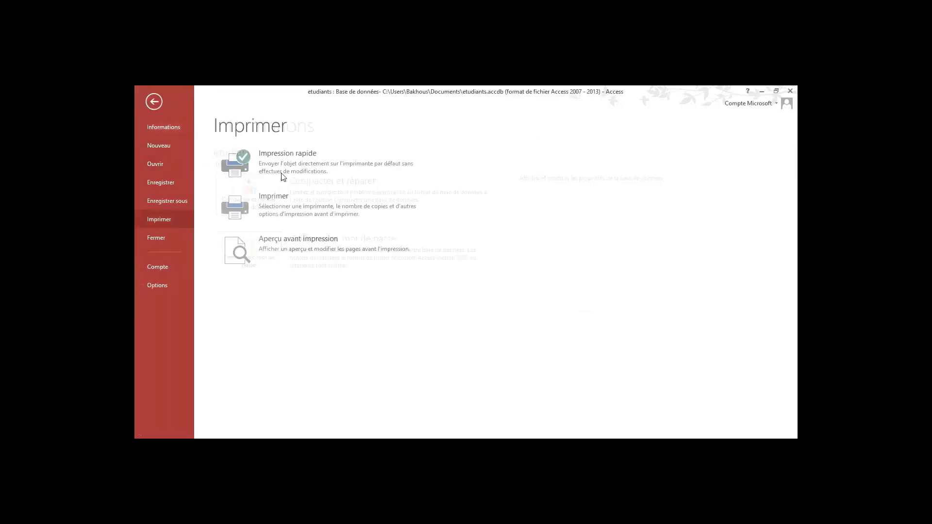
{"action": "left_click", "coordinate": [272, 240]}
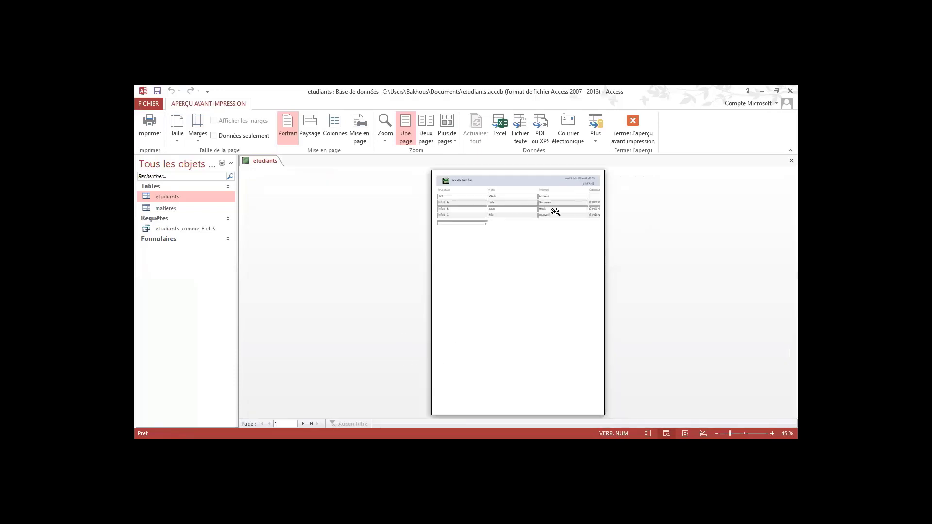
{"action": "left_click", "coordinate": [631, 127]}
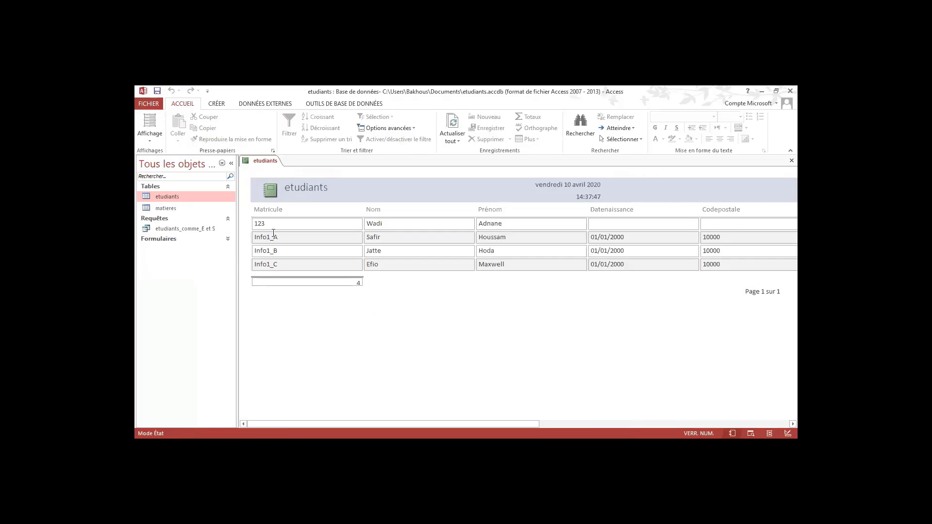
Step: Save the report as etudiants, expand the Formulaires group and select the saved report among the database objects
{"action": "left_click_drag", "start_coordinate": [277, 232], "coordinate": [368, 249]}
{"action": "left_click", "coordinate": [333, 267]}
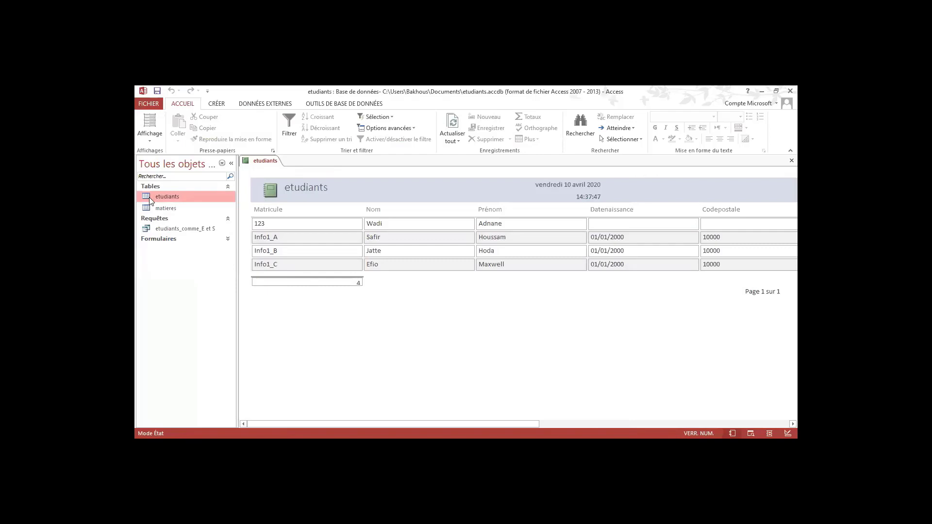
{"action": "left_click", "coordinate": [157, 91]}
{"action": "left_click", "coordinate": [467, 230]}
{"action": "left_click", "coordinate": [174, 239]}
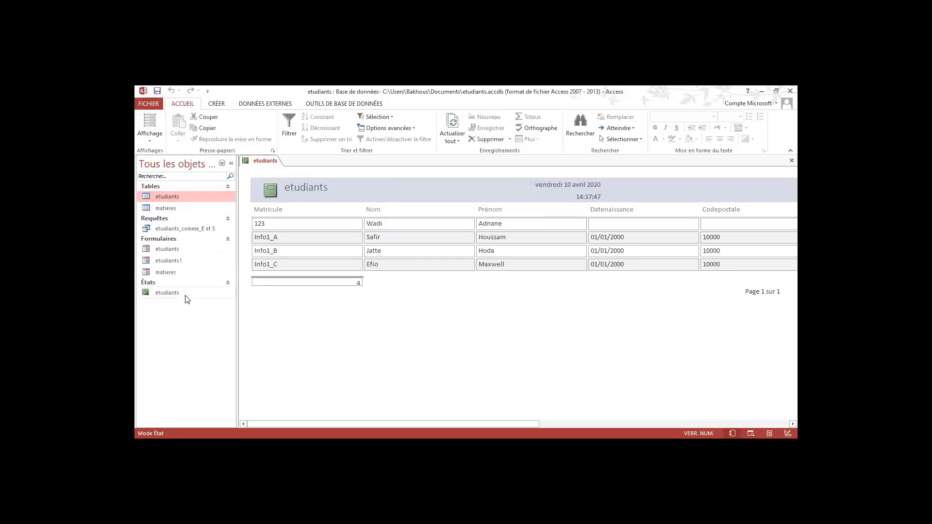
{"action": "left_click", "coordinate": [186, 295]}
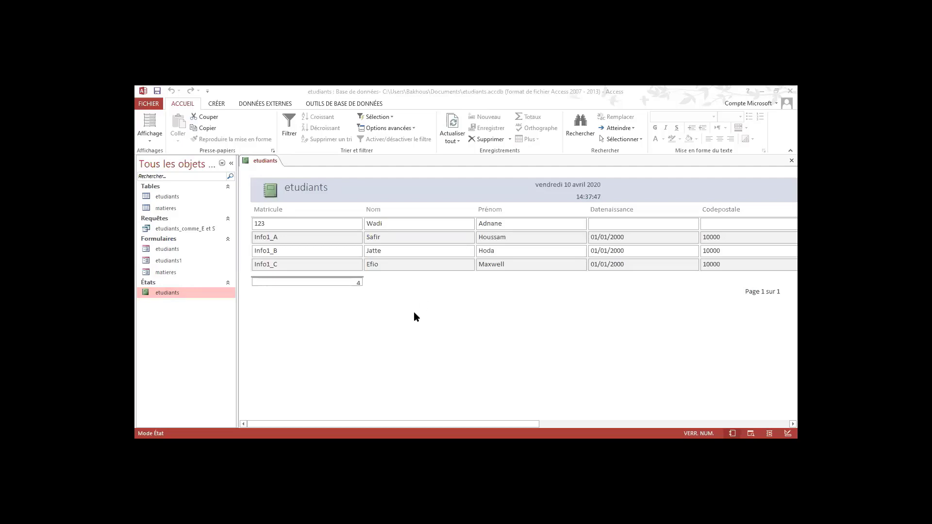
Step: Open the etudiants1 form and switch it to design view (Mode Création)
{"action": "left_click", "coordinate": [311, 265]}
{"action": "left_click", "coordinate": [169, 251]}
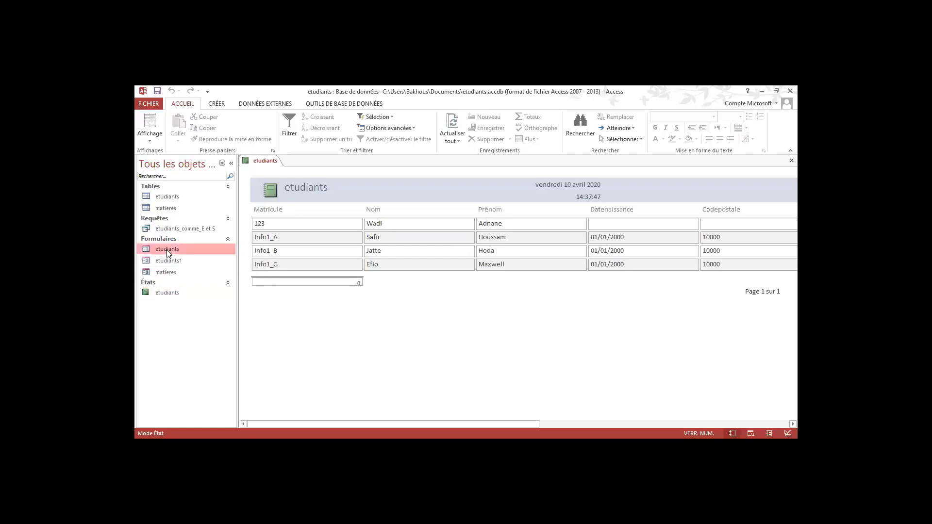
{"action": "double_click", "coordinate": [173, 261]}
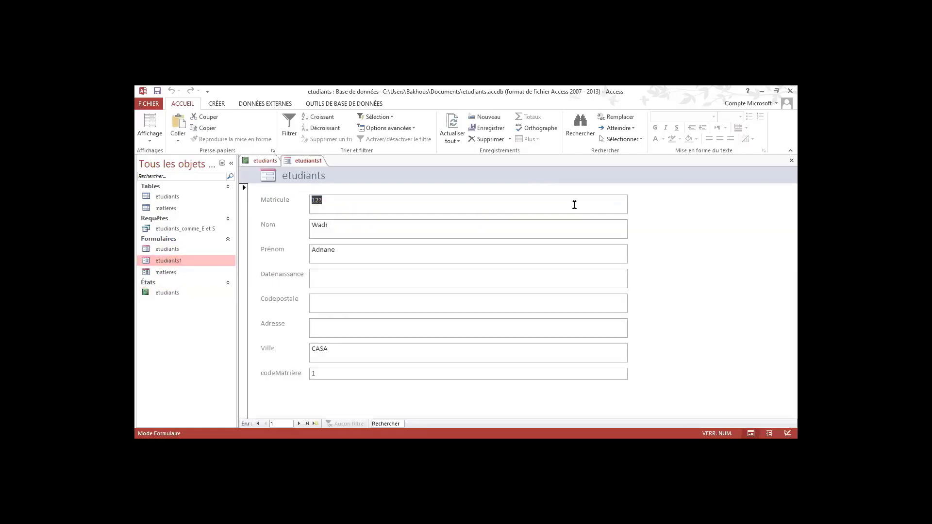
{"action": "left_click", "coordinate": [152, 139]}
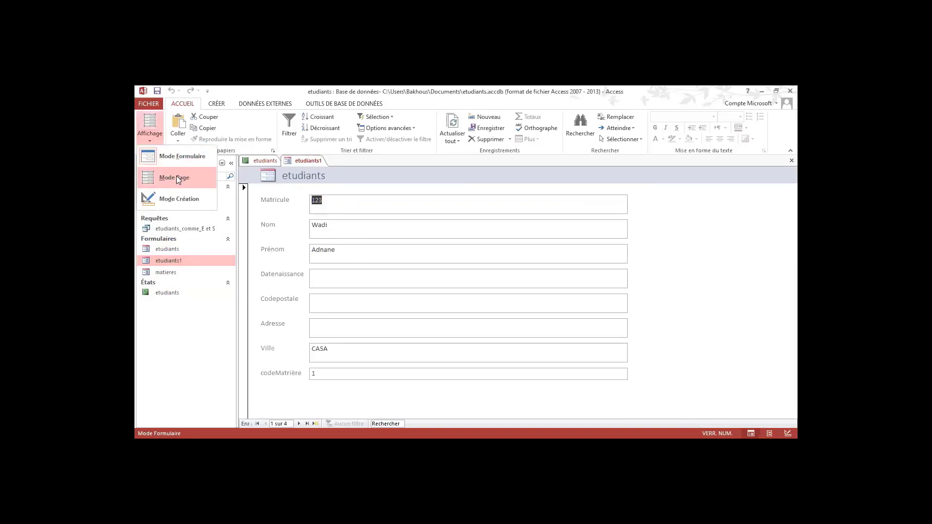
{"action": "left_click", "coordinate": [190, 200]}
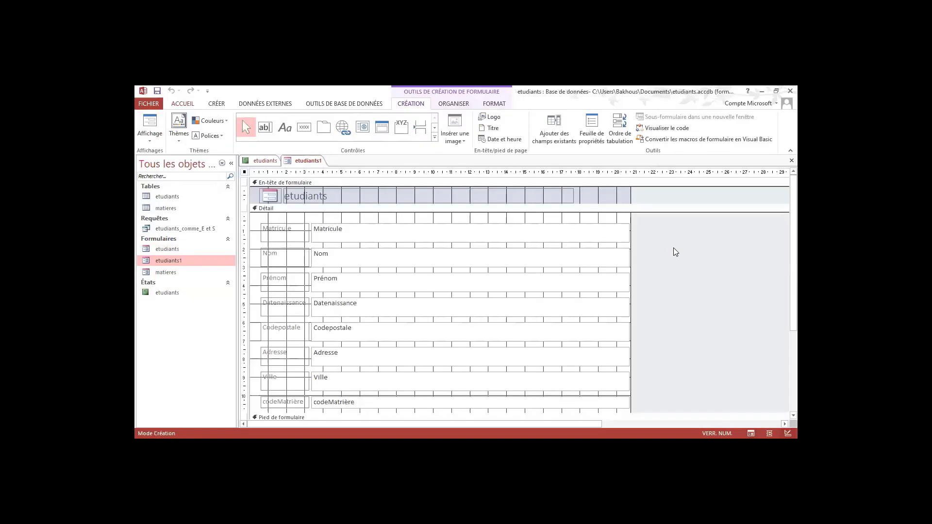
{"action": "left_click", "coordinate": [227, 122]}
{"action": "left_click", "coordinate": [226, 122]}
{"action": "left_click", "coordinate": [180, 140]}
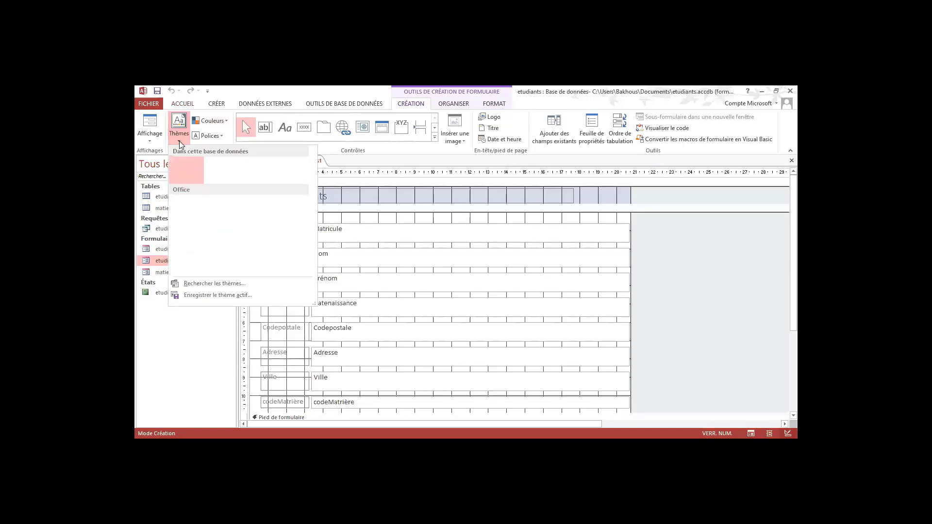
{"action": "left_click", "coordinate": [305, 128]}
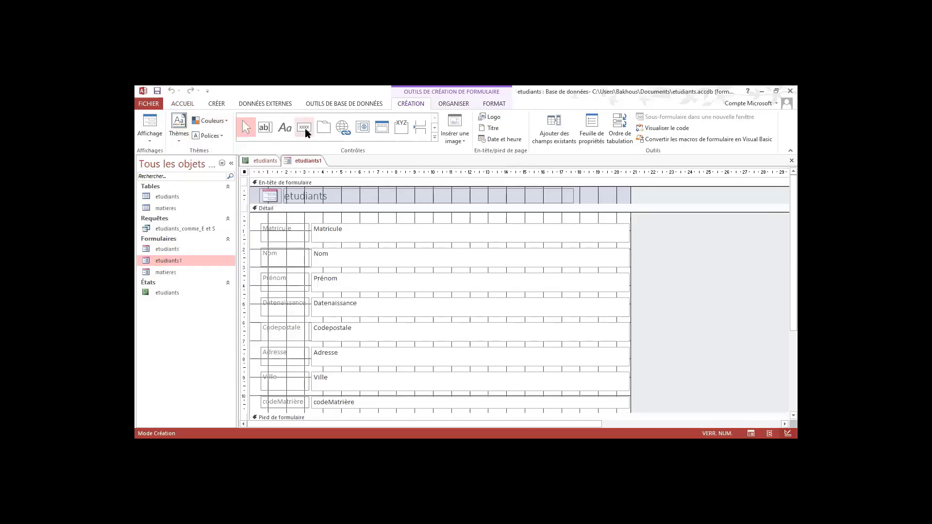
Step: Add a command button that goes to the last record beside the Matricule field, and delete it again
{"action": "left_click", "coordinate": [305, 128]}
{"action": "left_click_drag", "start_coordinate": [490, 219], "coordinate": [524, 224]}
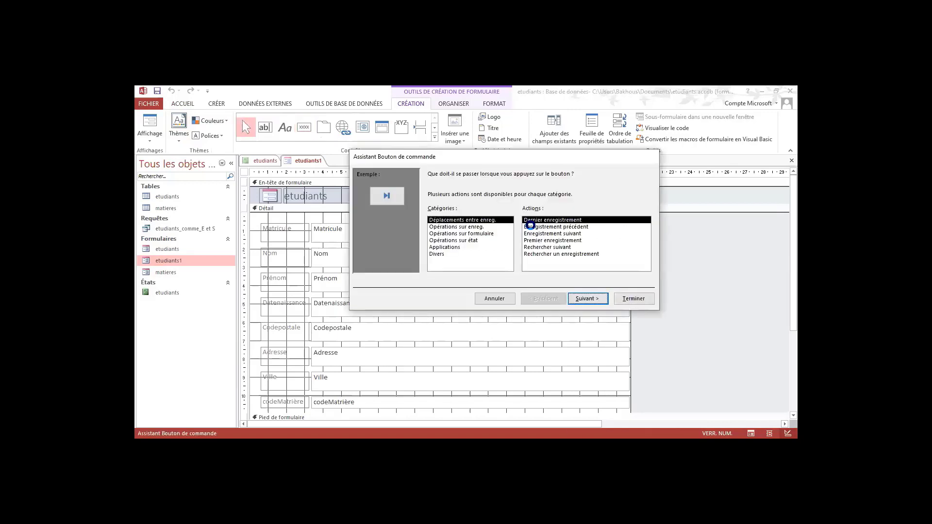
{"action": "left_click", "coordinate": [595, 301]}
{"action": "left_click", "coordinate": [595, 301]}
{"action": "left_click", "coordinate": [637, 299]}
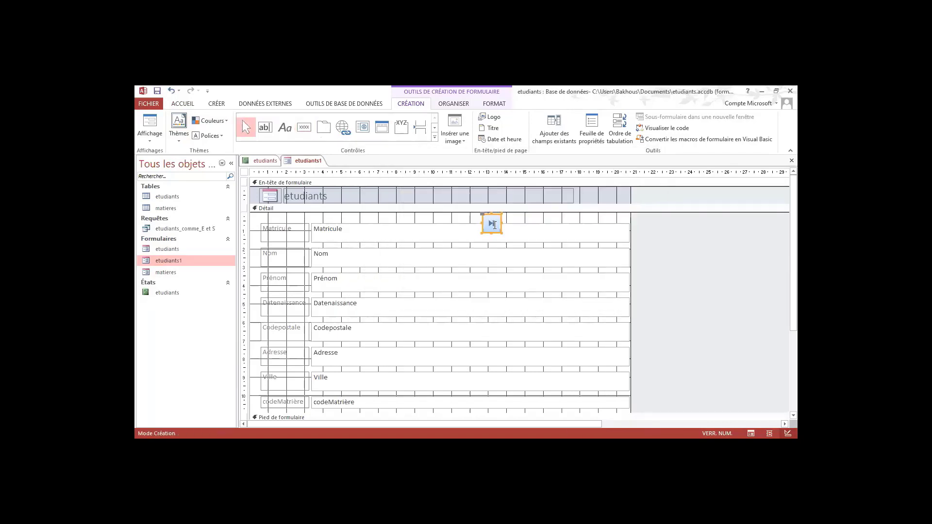
{"action": "key", "text": "Delete"}
{"action": "left_click", "coordinate": [551, 220]}
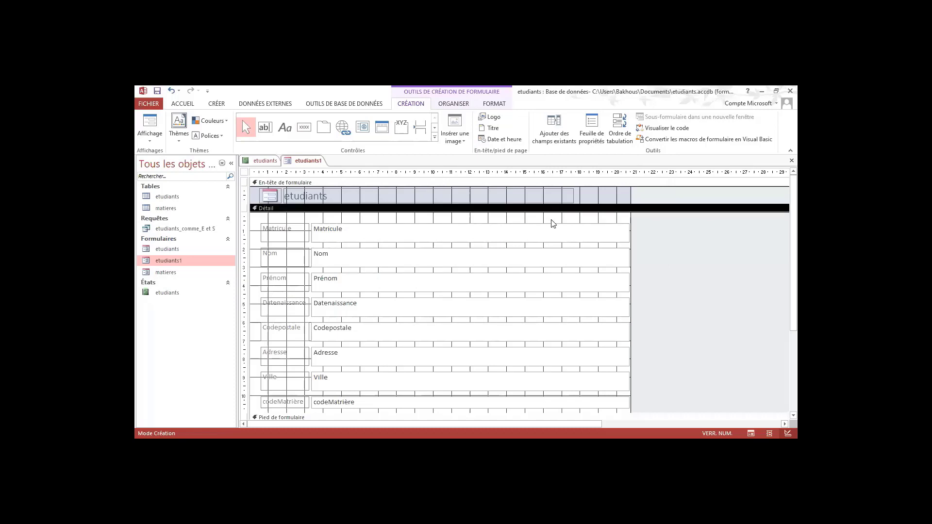
{"action": "left_click", "coordinate": [499, 106]}
{"action": "left_click", "coordinate": [466, 104]}
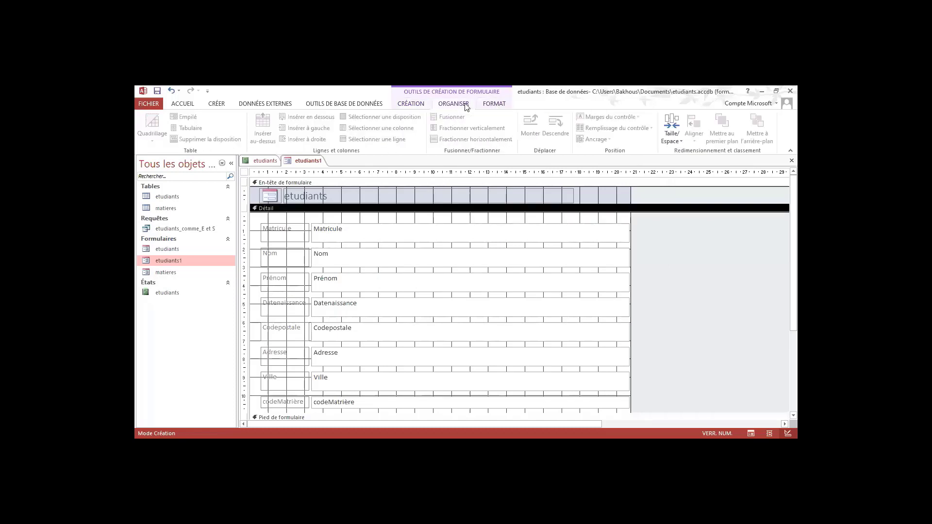
{"action": "left_click", "coordinate": [420, 105]}
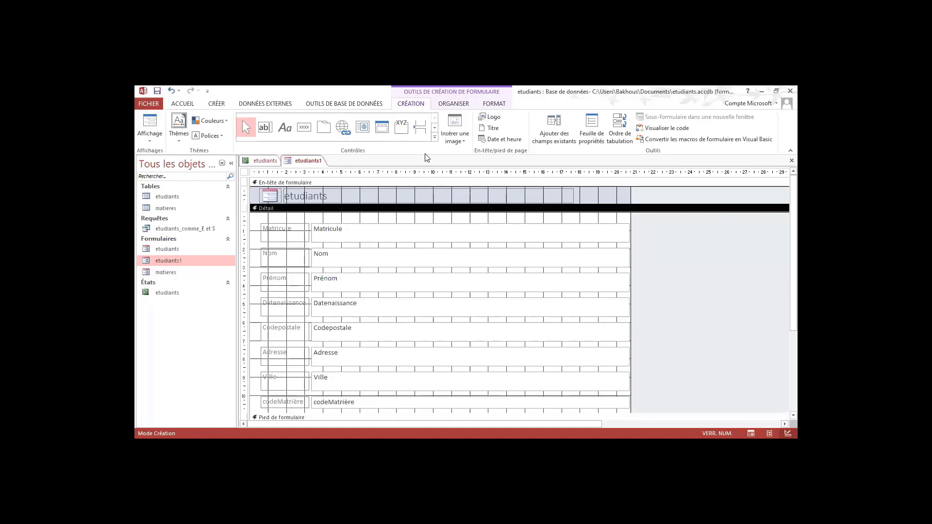
Step: Apply a different theme colour scheme to the etudiants1 form
{"action": "left_click", "coordinate": [220, 121]}
{"action": "left_click", "coordinate": [359, 240]}
{"action": "left_click", "coordinate": [384, 220]}
{"action": "left_click", "coordinate": [394, 217]}
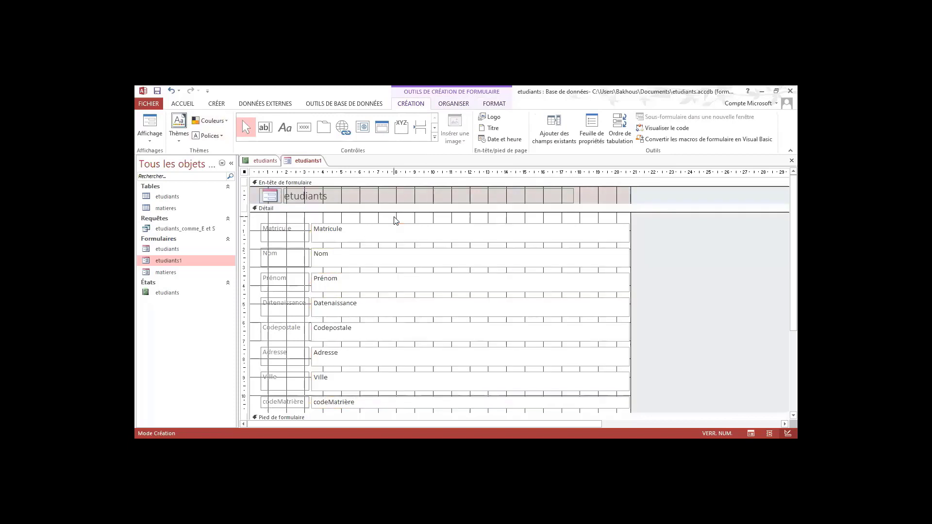
Step: Set the background colour (Couleur fond) of the form's Détail section to Accent 3, Plus clair 40%
{"action": "left_click", "coordinate": [396, 221]}
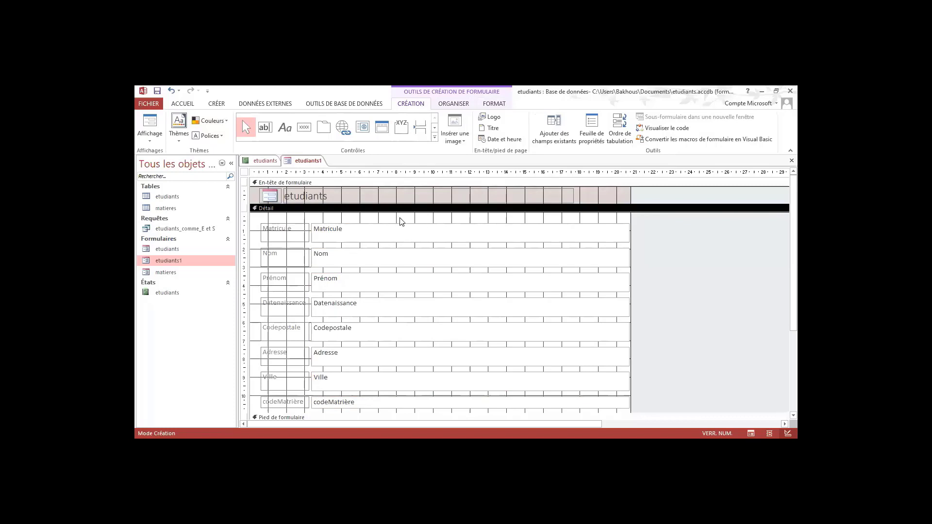
{"action": "left_click", "coordinate": [594, 134]}
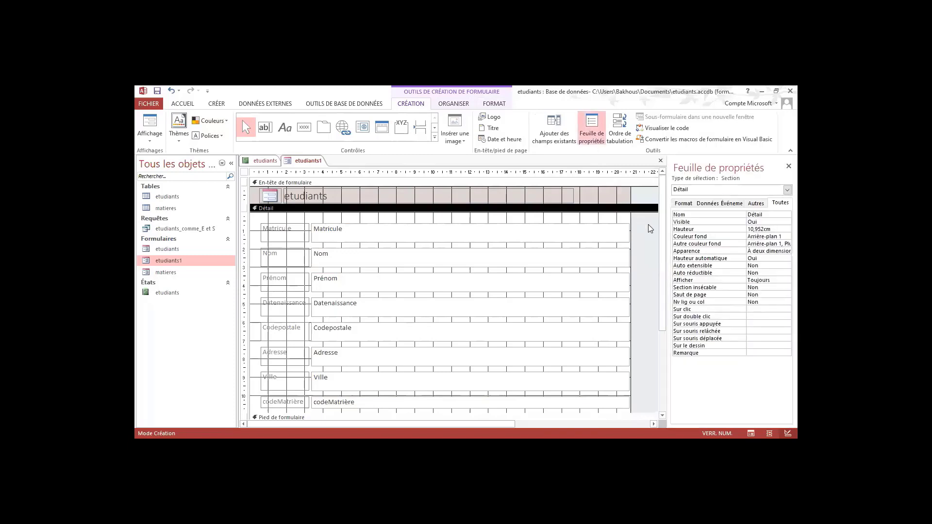
{"action": "left_click_drag", "start_coordinate": [667, 237], "coordinate": [610, 239]}
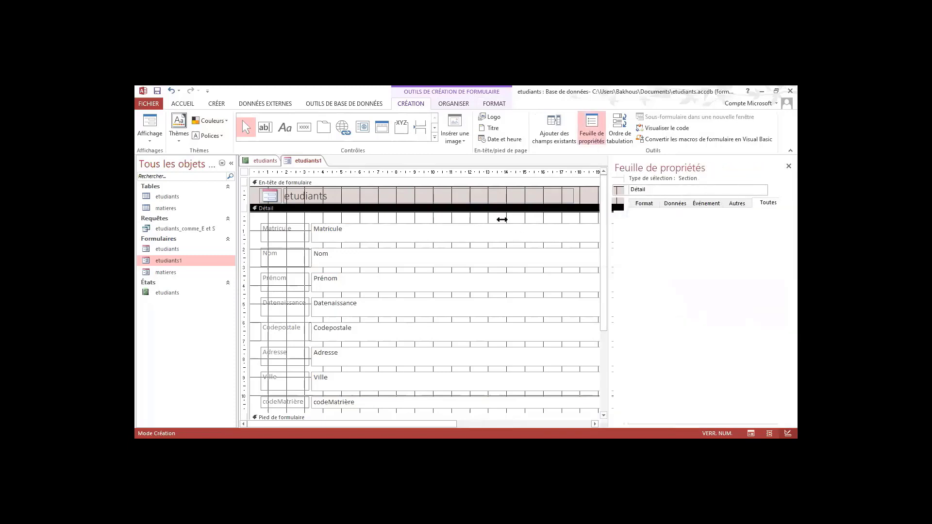
{"action": "left_click", "coordinate": [772, 236]}
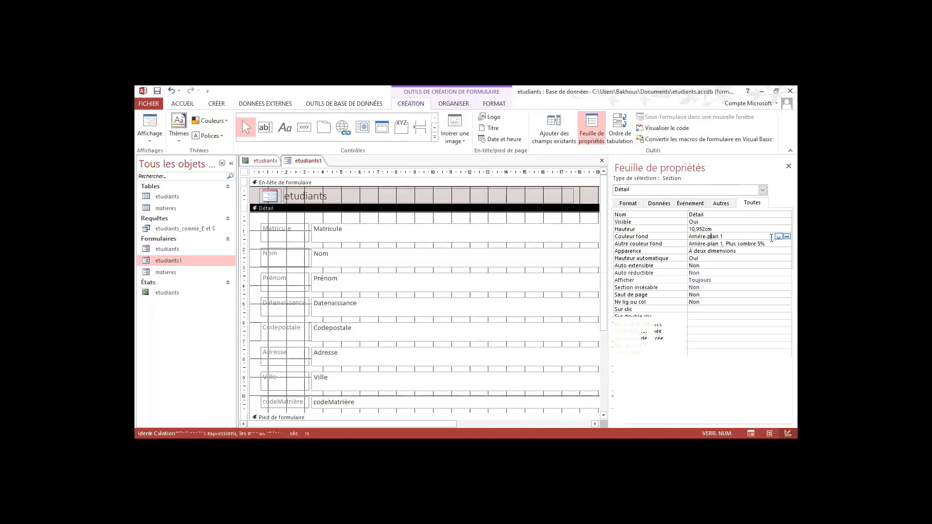
{"action": "left_click", "coordinate": [779, 237]}
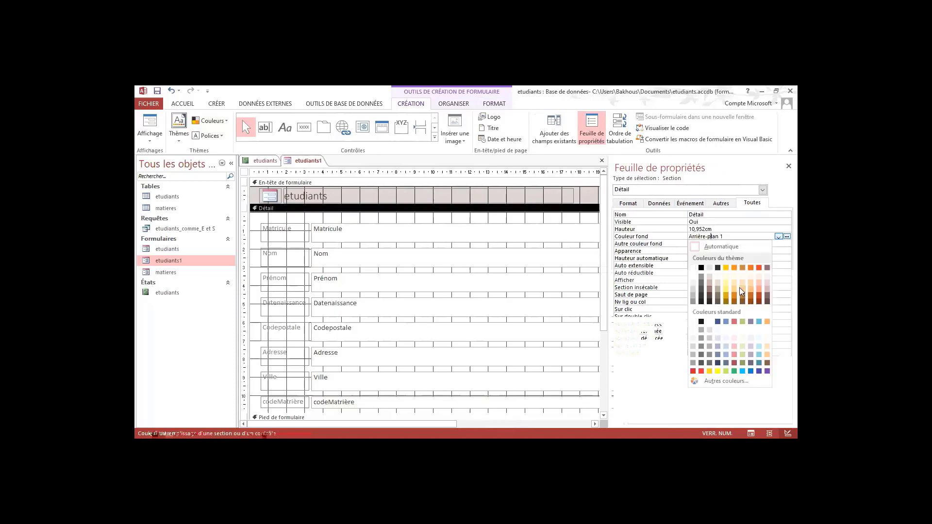
{"action": "left_click", "coordinate": [741, 291]}
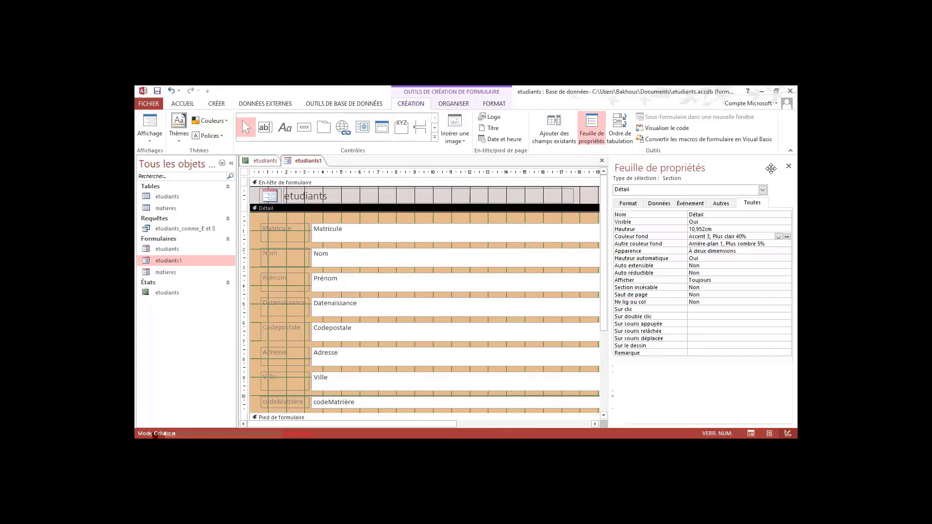
{"action": "left_click", "coordinate": [789, 166]}
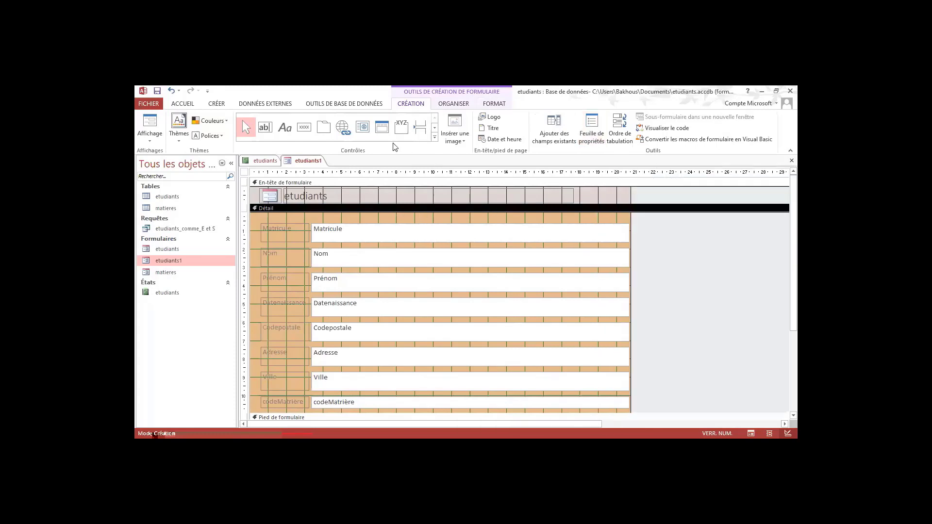
{"action": "left_click", "coordinate": [434, 138]}
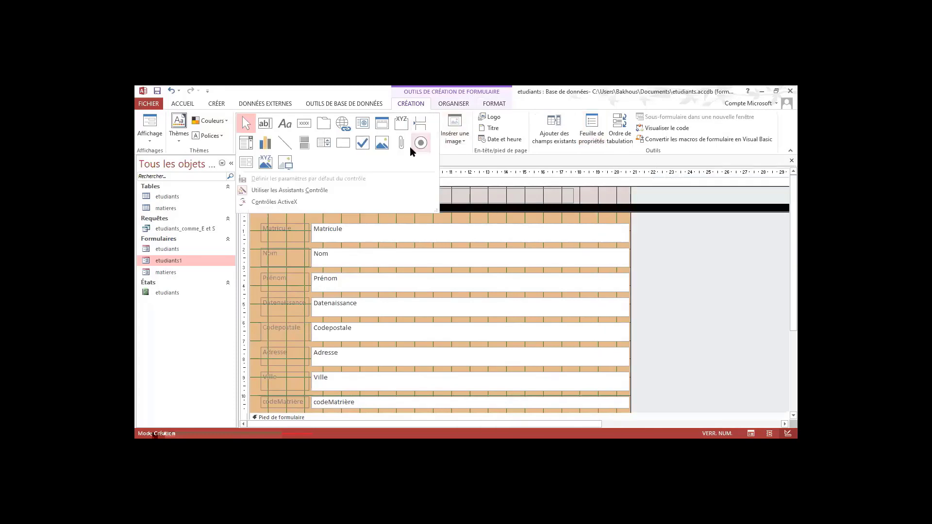
{"action": "left_click", "coordinate": [383, 145]}
{"action": "left_click_drag", "start_coordinate": [463, 217], "coordinate": [510, 227]}
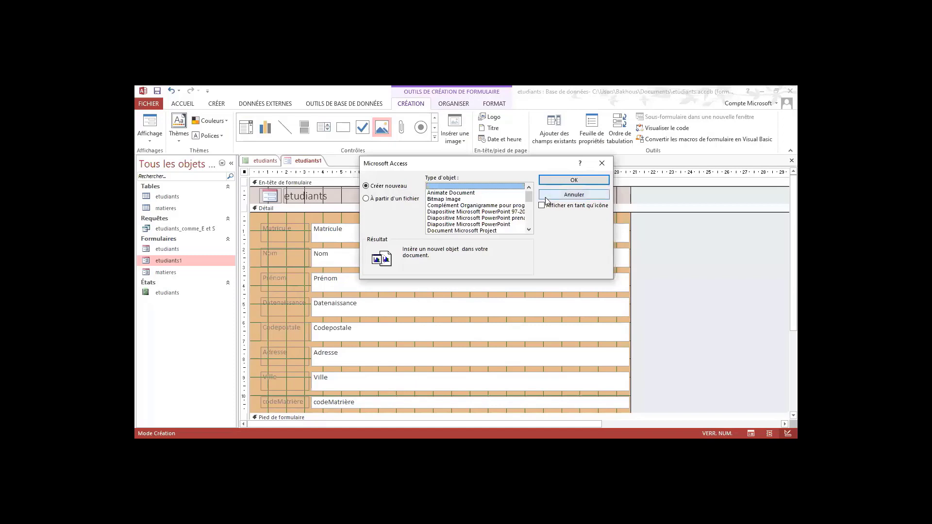
{"action": "left_click", "coordinate": [546, 196]}
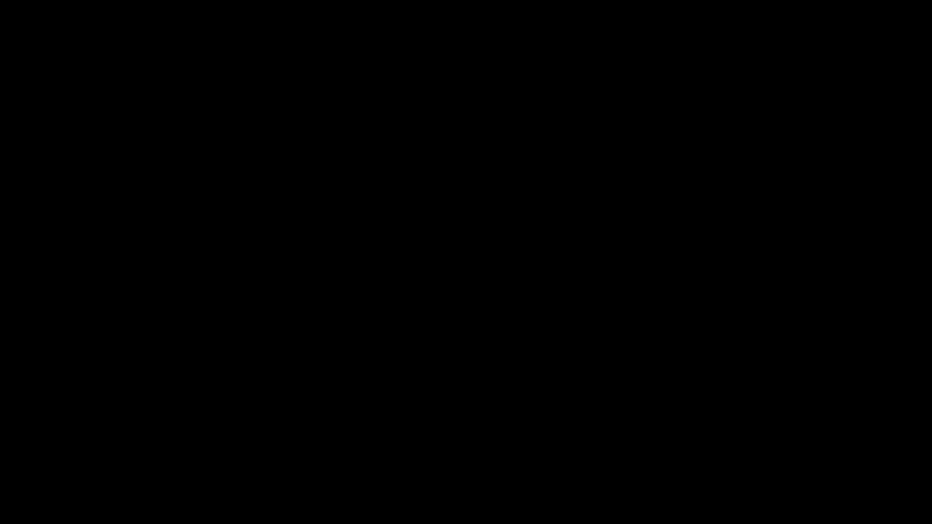